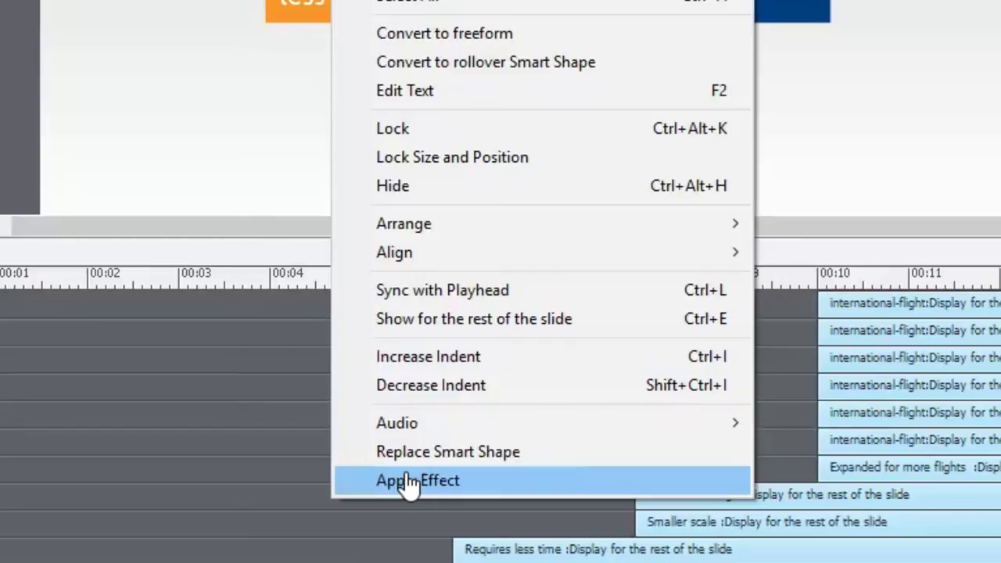
key("Escape")
left_click(90, 24)
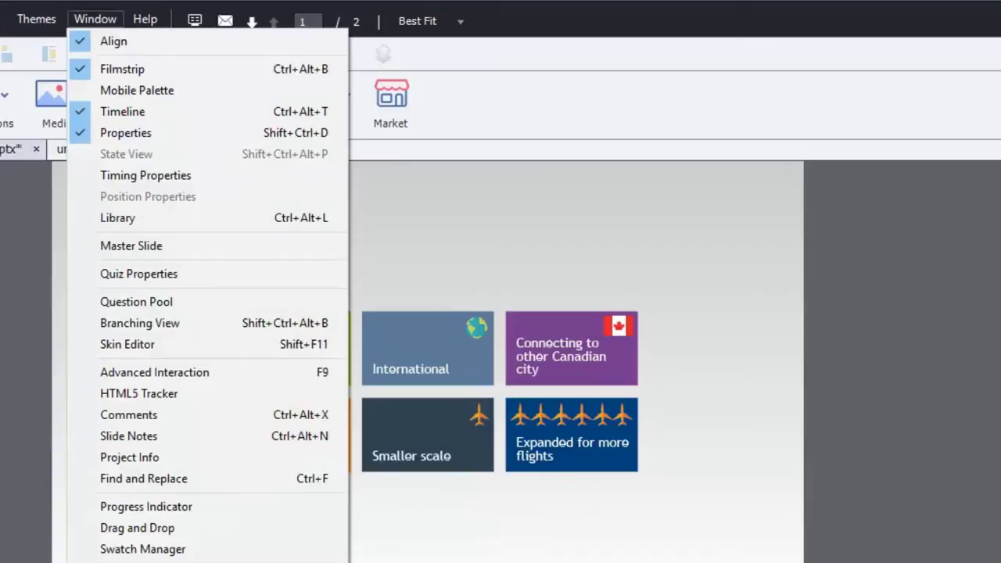
key("Escape")
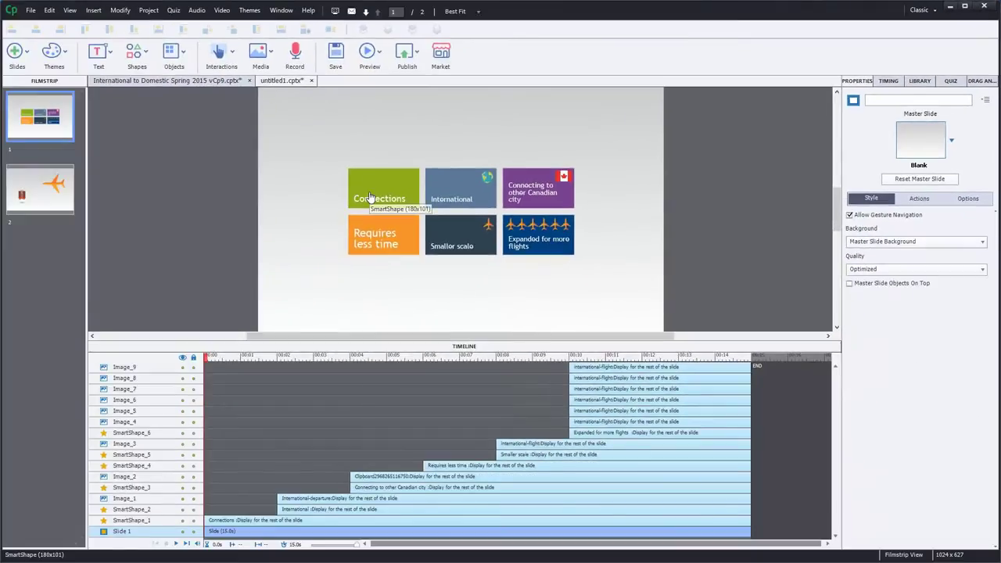
Bring up the effect settings for the green Connections shape and list the Entrance effects.
right_click(372, 195)
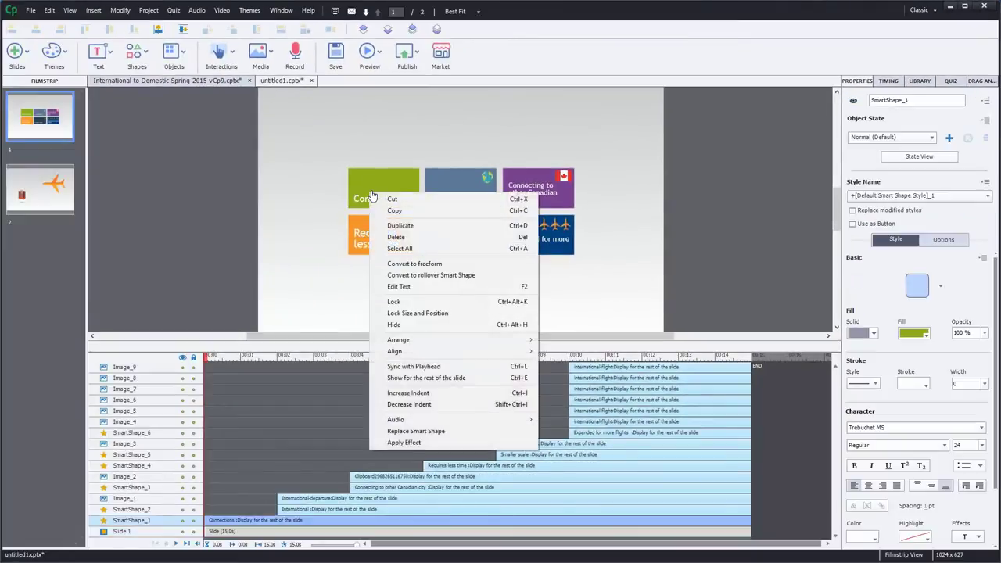
left_click(426, 444)
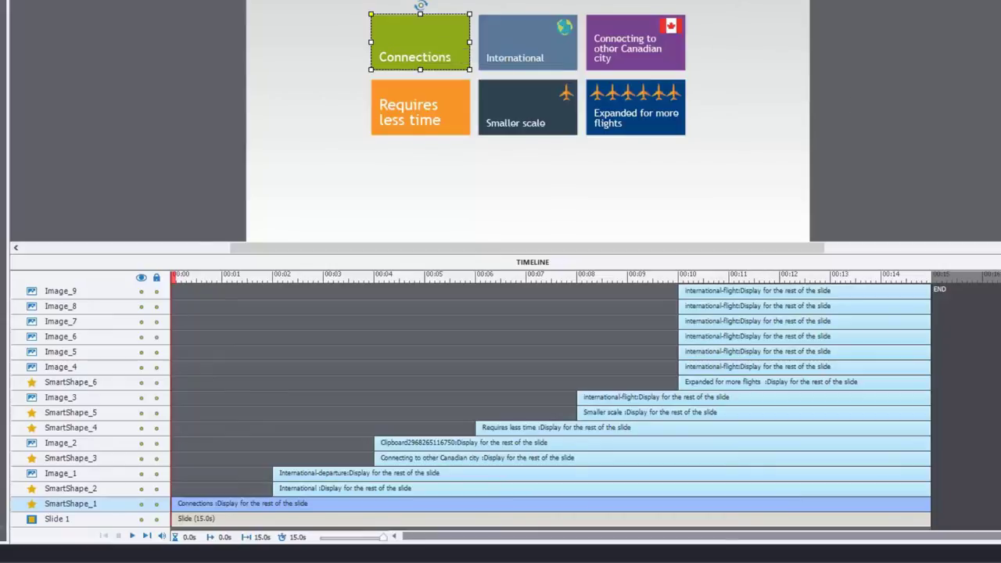
left_click(956, 127)
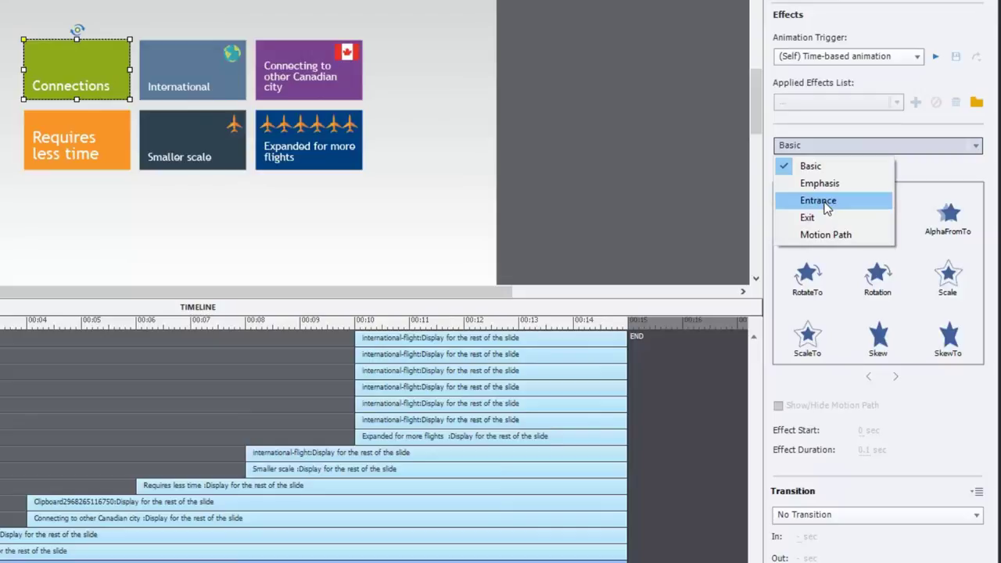
left_click(821, 202)
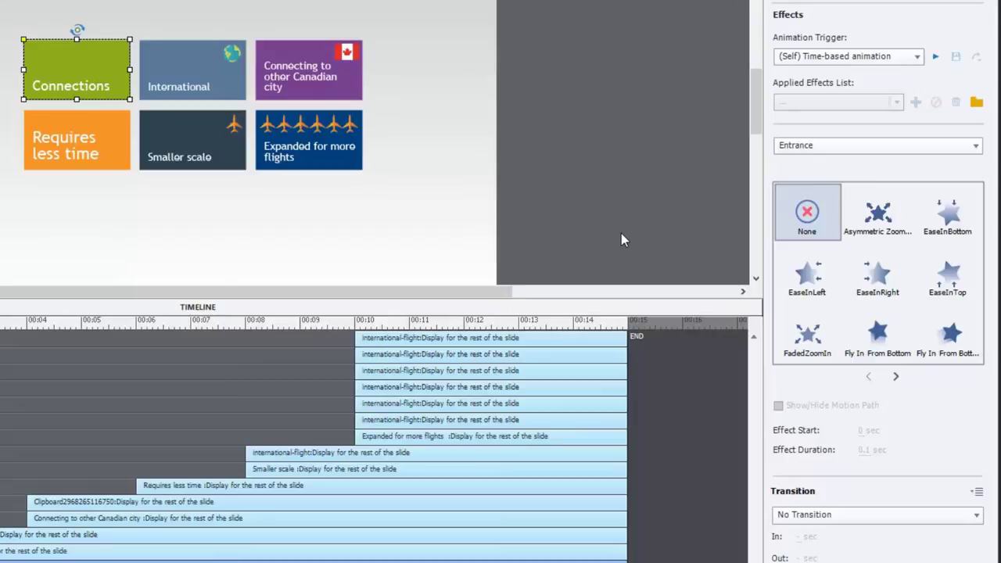
Preview several entrance effects on the Connections shape and apply EaseInRight to it.
left_click(808, 277)
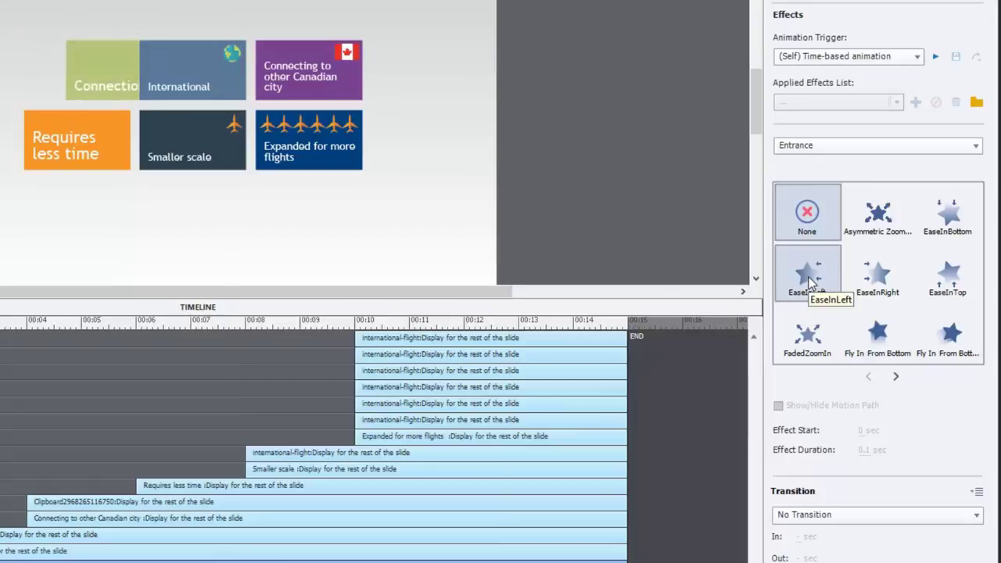
left_click(875, 281)
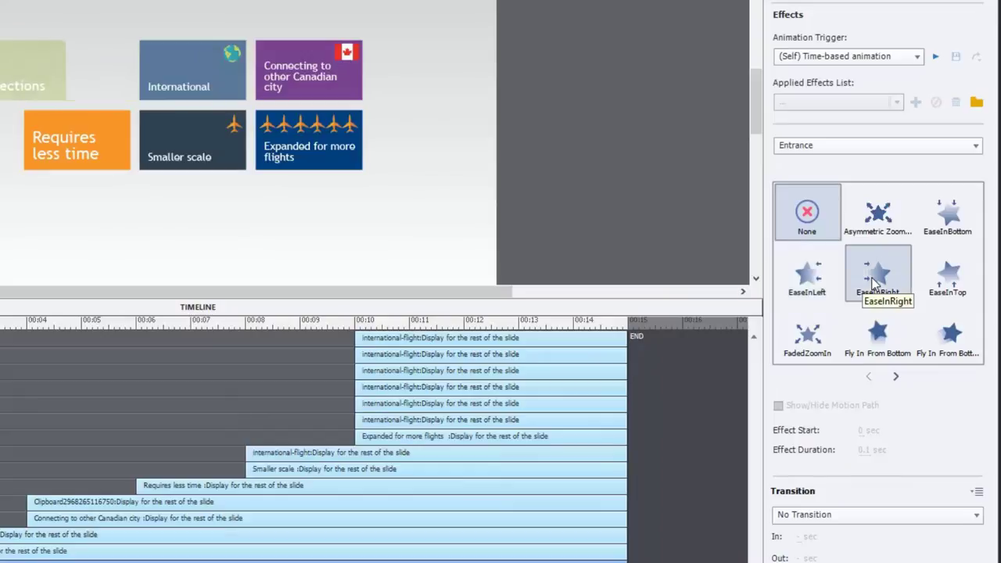
left_click(878, 219)
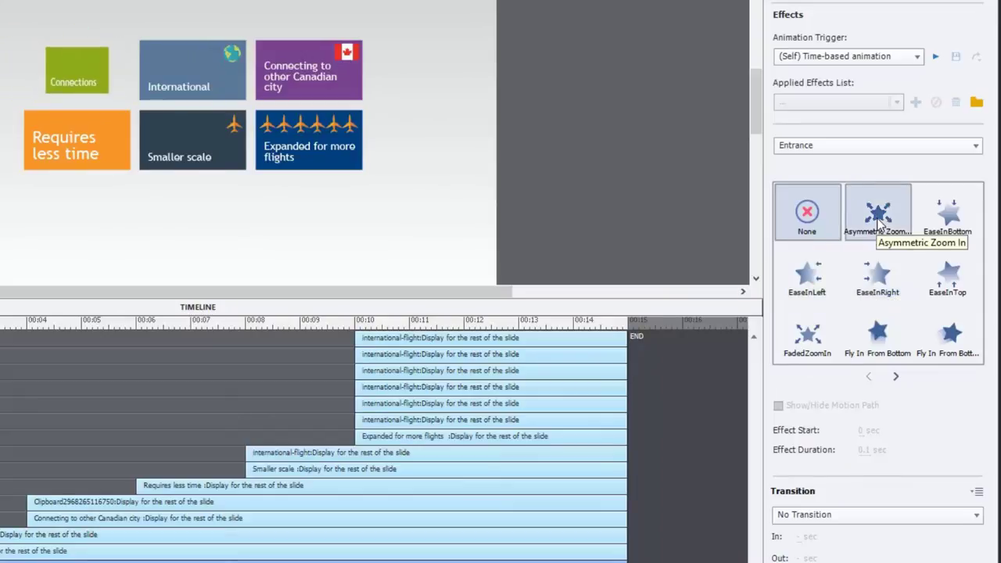
left_click(957, 224)
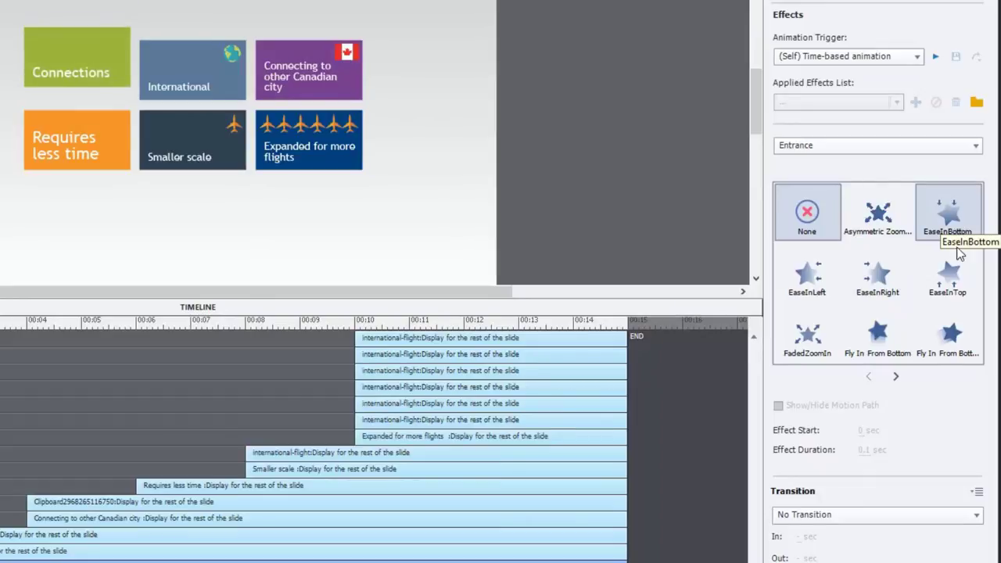
left_click(957, 275)
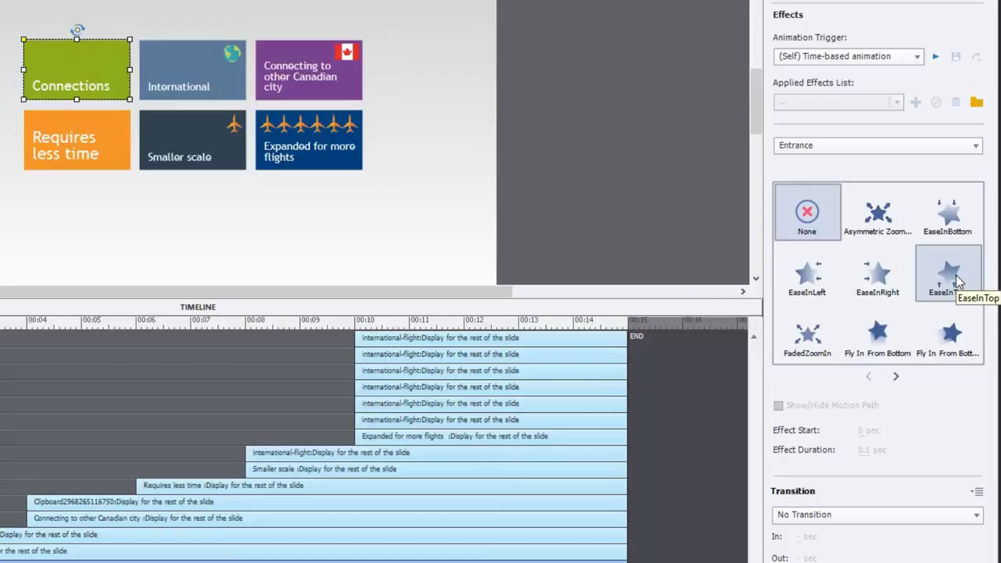
left_click(879, 281)
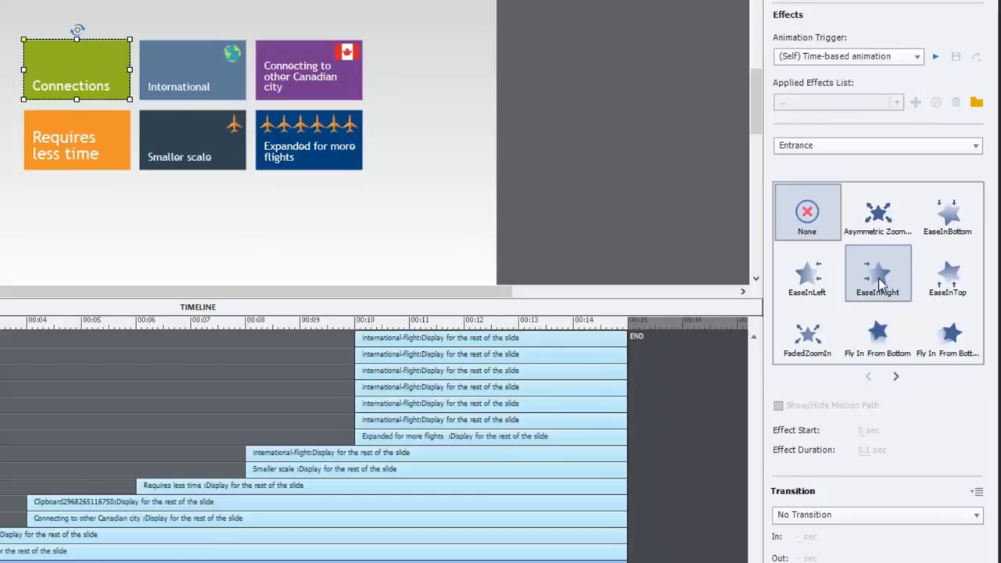
left_click(877, 274)
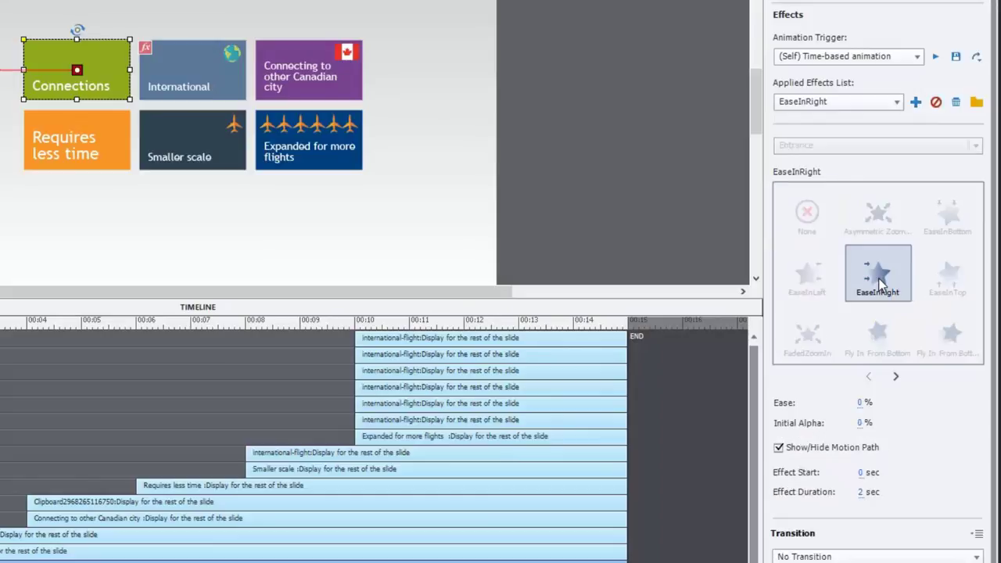
Add a basic SkewTo effect to the Connections shape and set its SkewX to 10.
left_click(915, 103)
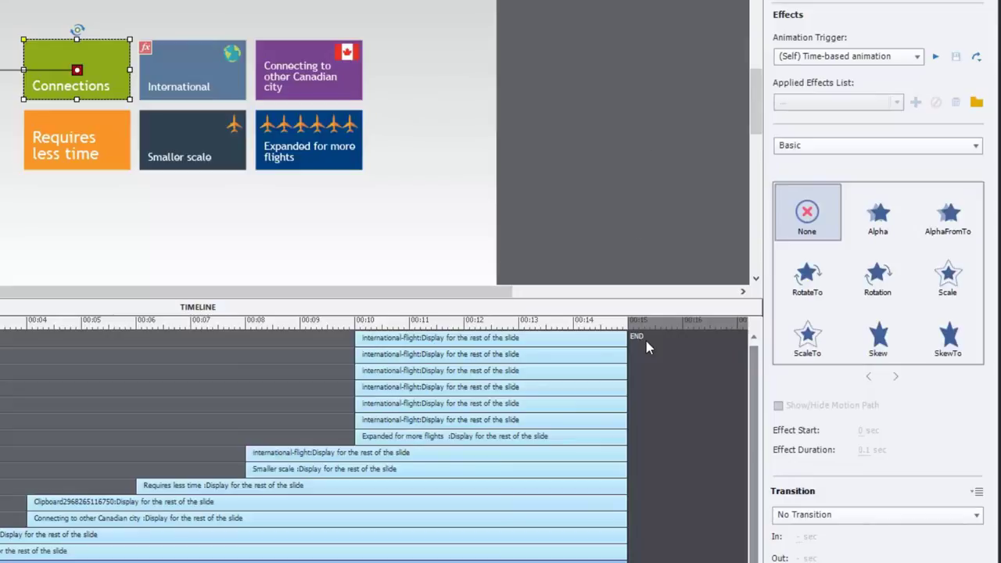
left_click(950, 337)
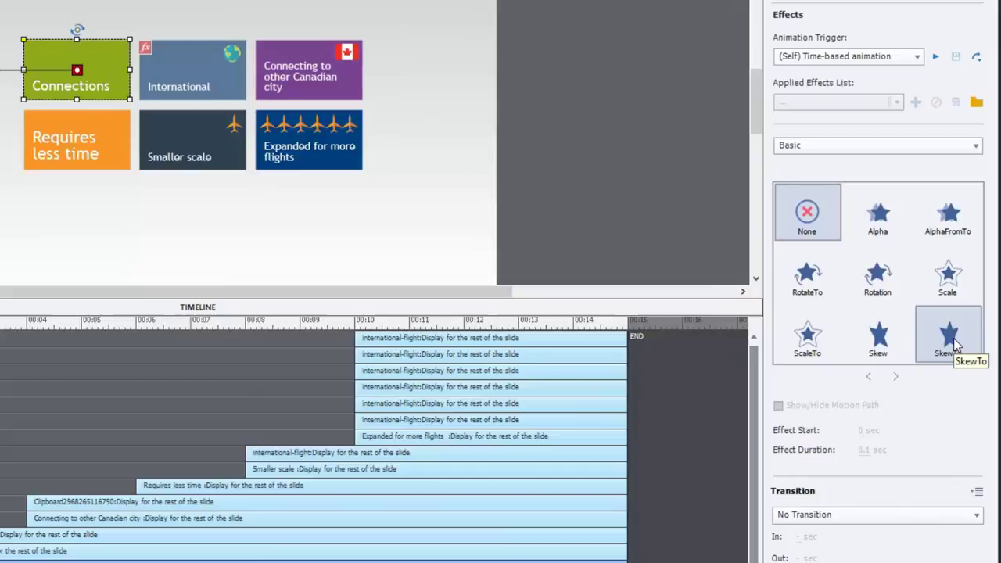
left_click(950, 338)
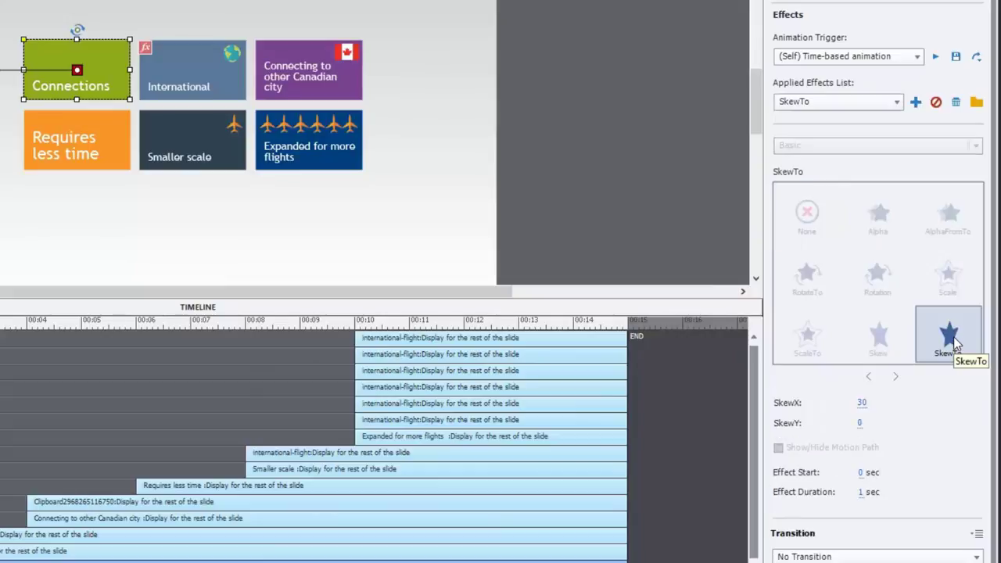
left_click(861, 404)
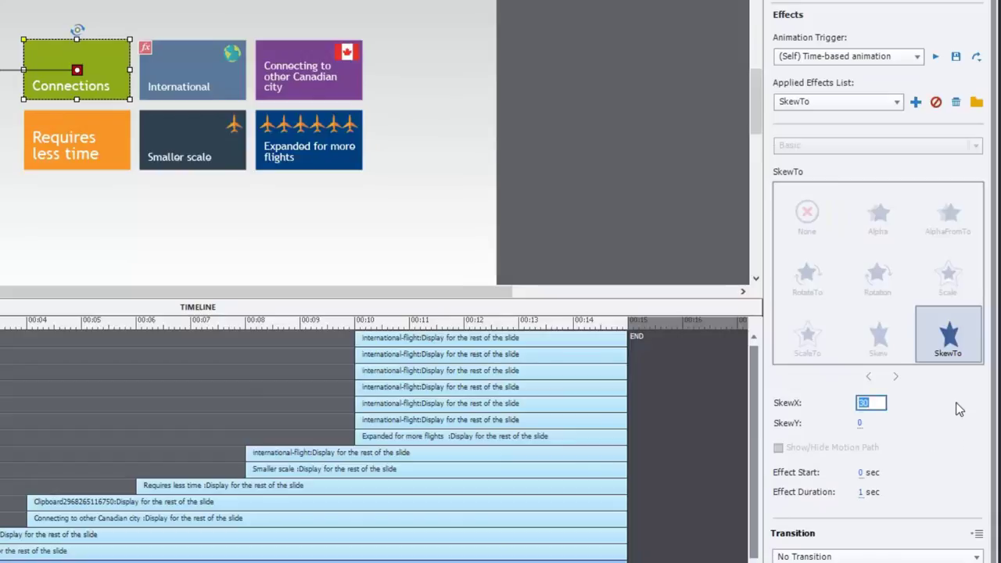
type("10")
left_click(949, 338)
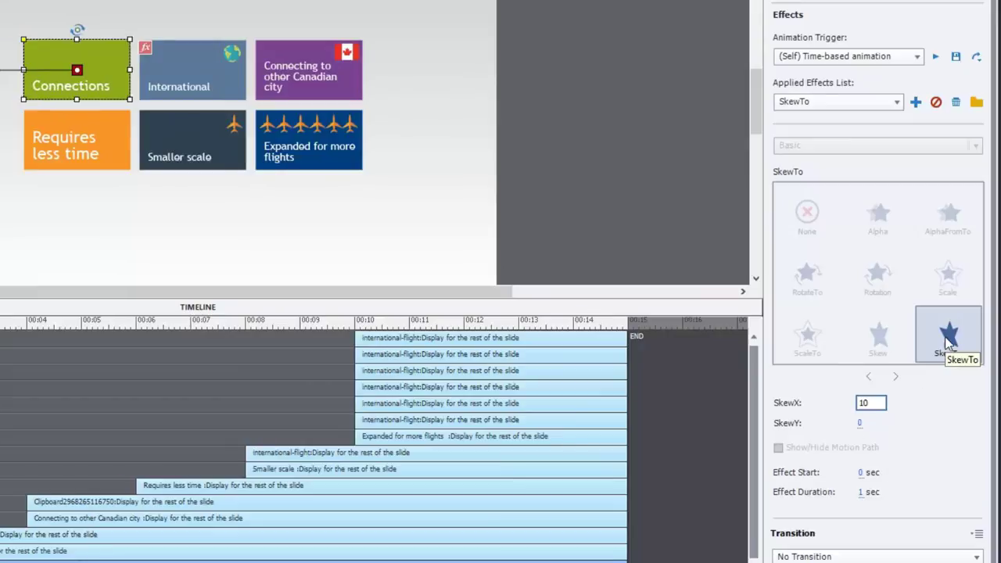
left_click(794, 414)
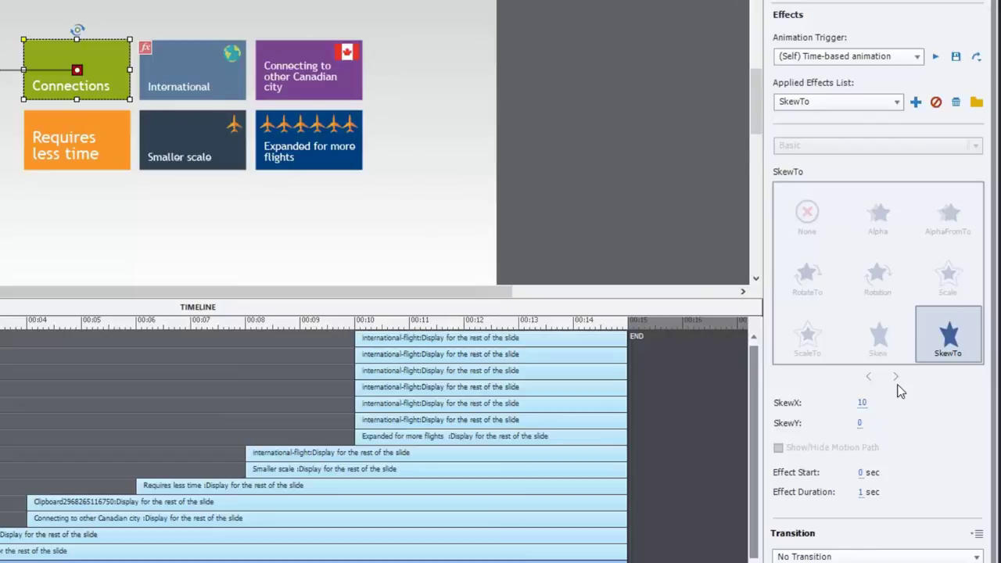
Move the Connections shape's SkewTo effect to start at 2 seconds, following EaseInRight, and play the slide's timeline to check it.
left_click(552, 181)
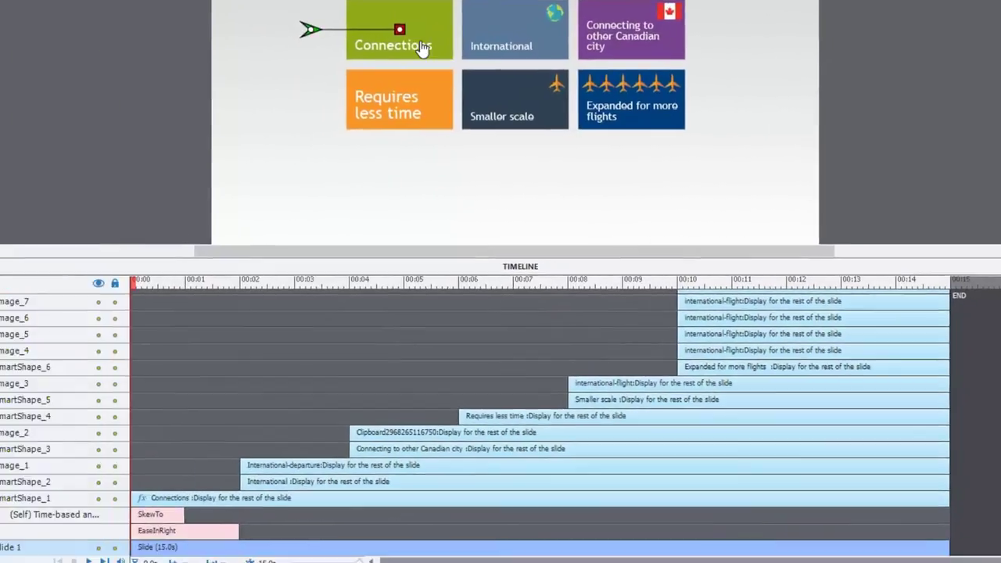
left_click(422, 48)
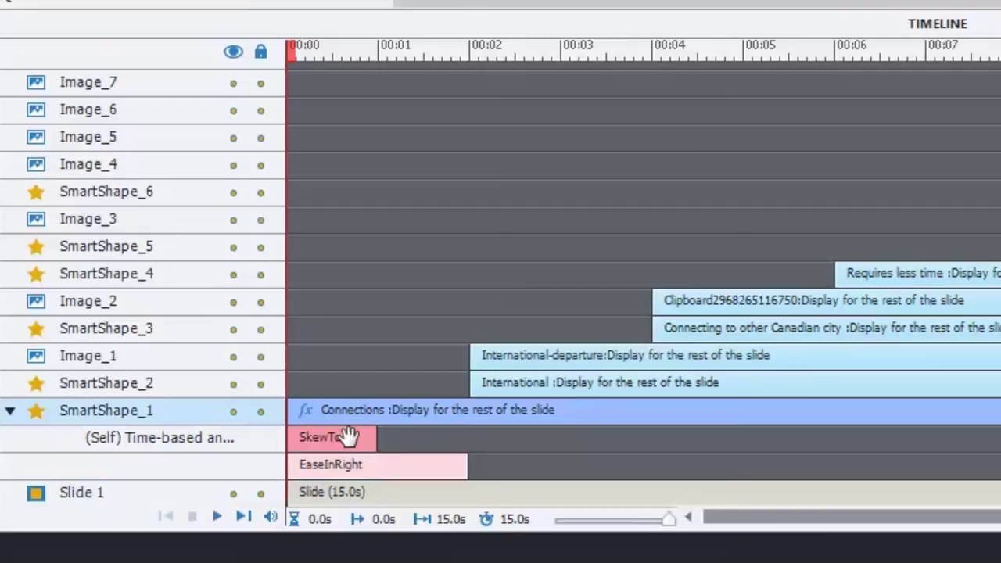
left_click_drag(348, 436, 510, 438)
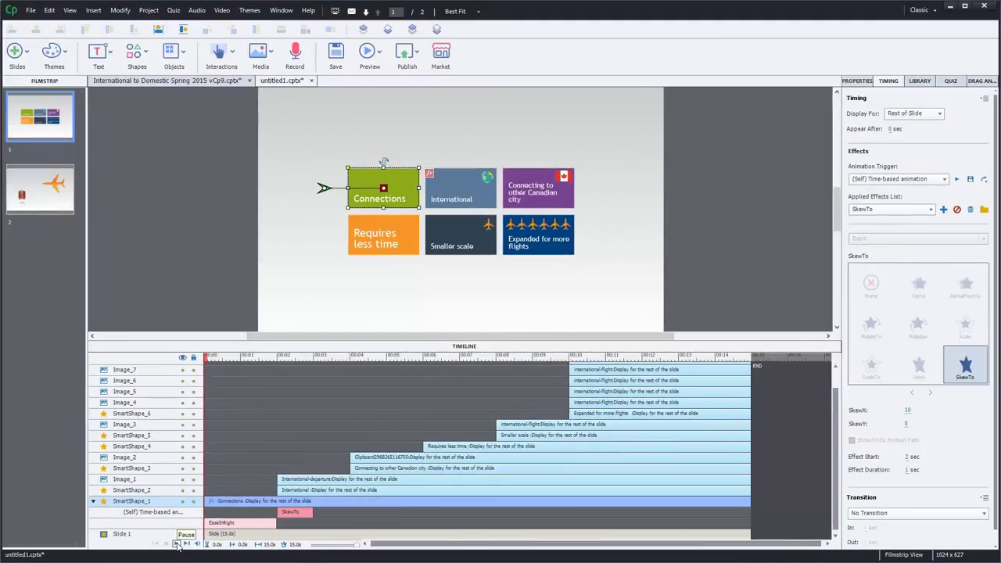
left_click(176, 545)
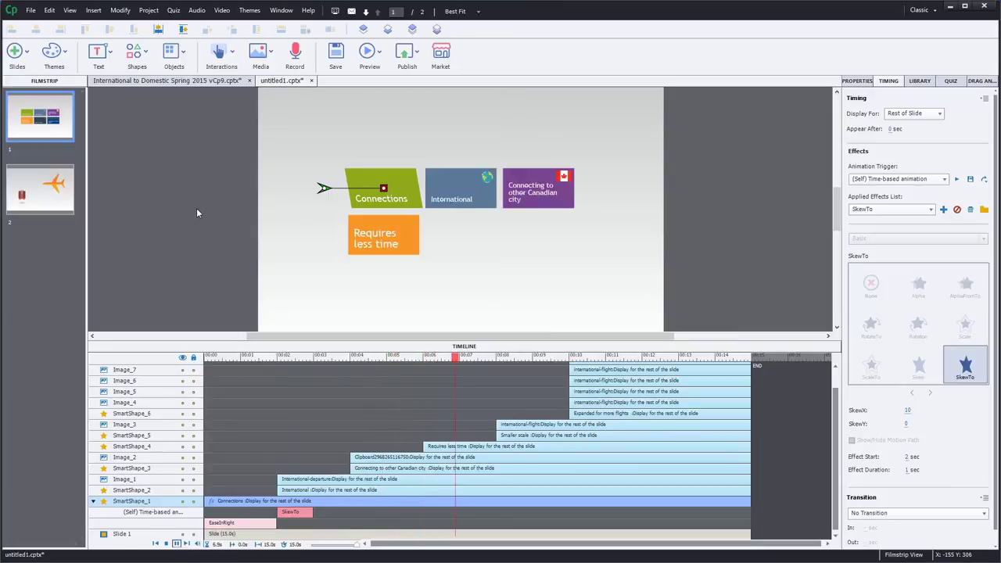
left_click(166, 543)
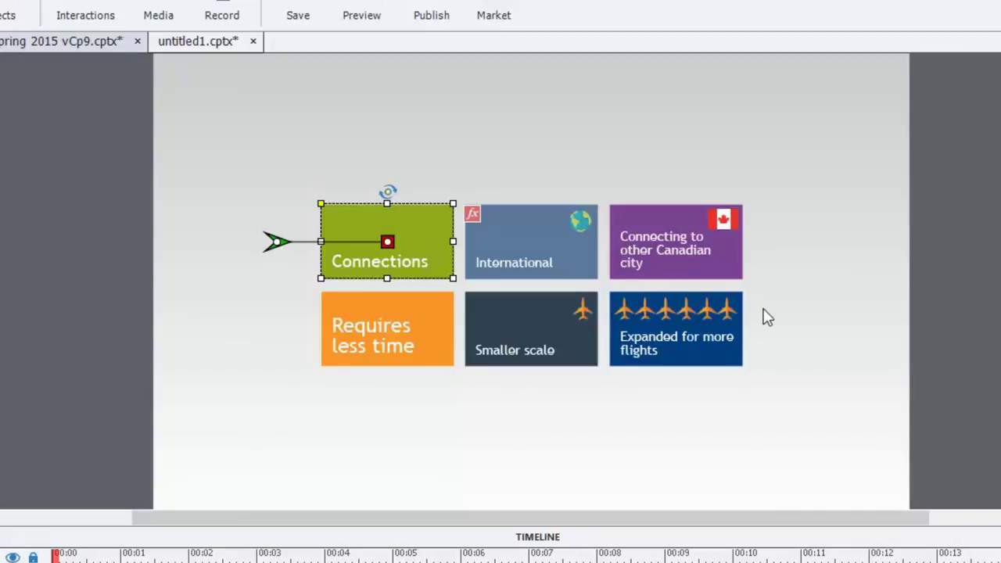
Group the blue "Expanded for more flights" shape with its six airplane images.
left_click_drag(766, 317, 625, 380)
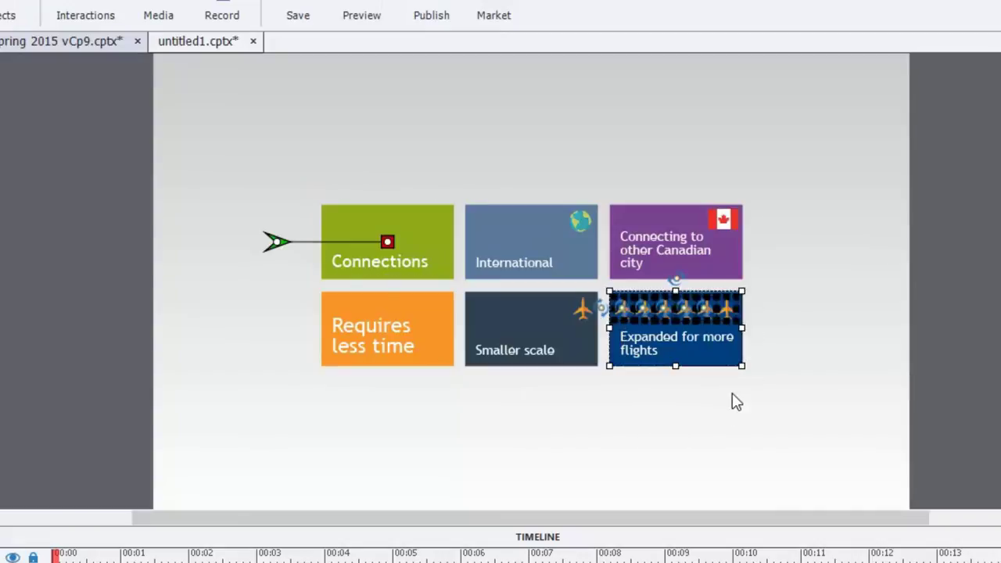
left_click(736, 401)
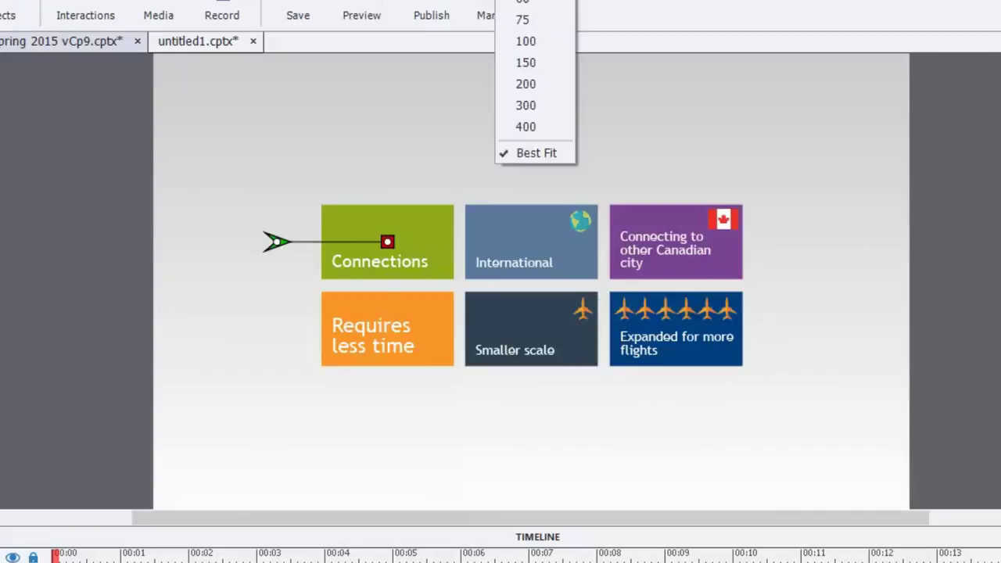
left_click(541, 72)
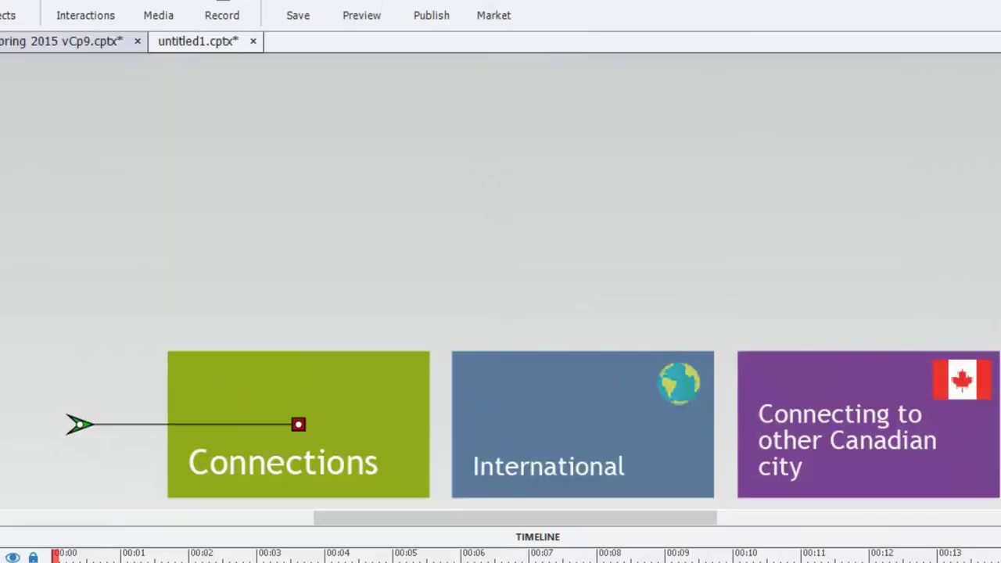
scroll(500, 281, "down", 5)
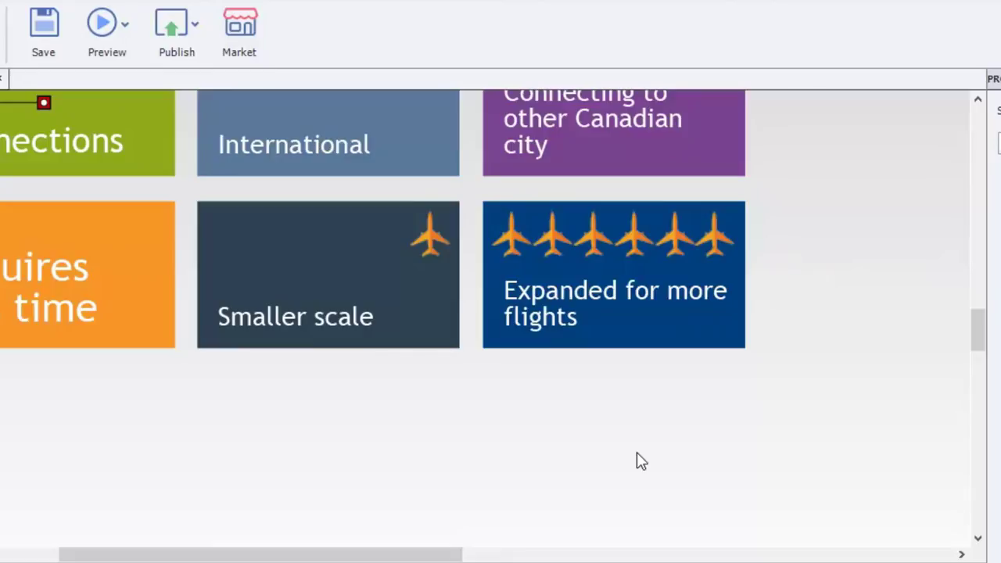
left_click(680, 317)
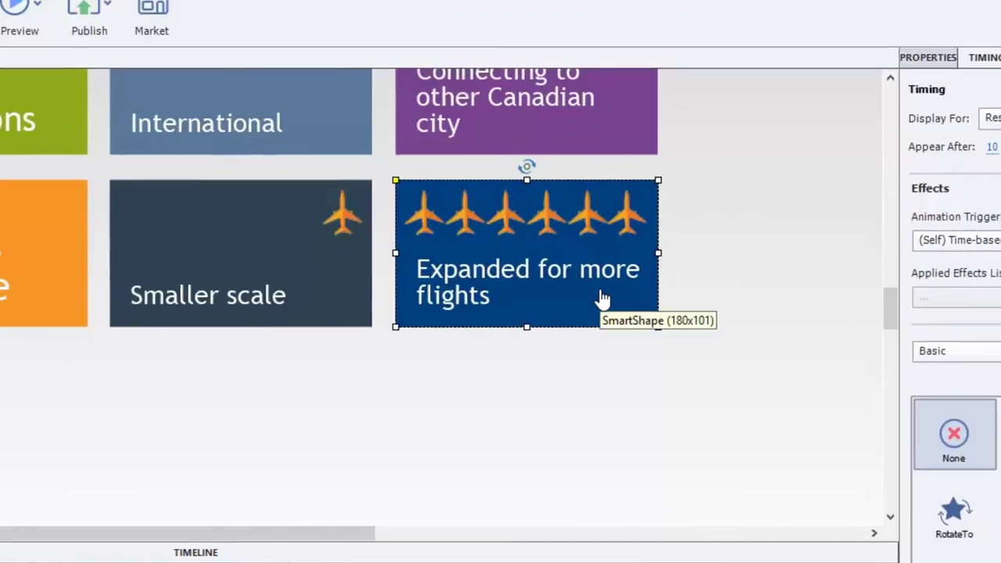
left_click(762, 205)
left_click_drag(742, 205, 423, 308)
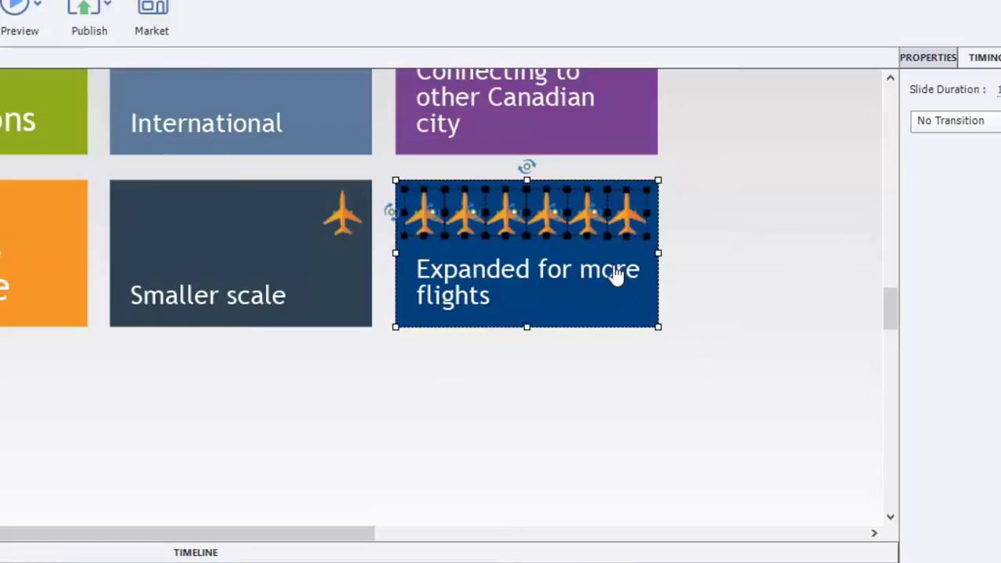
right_click(561, 301)
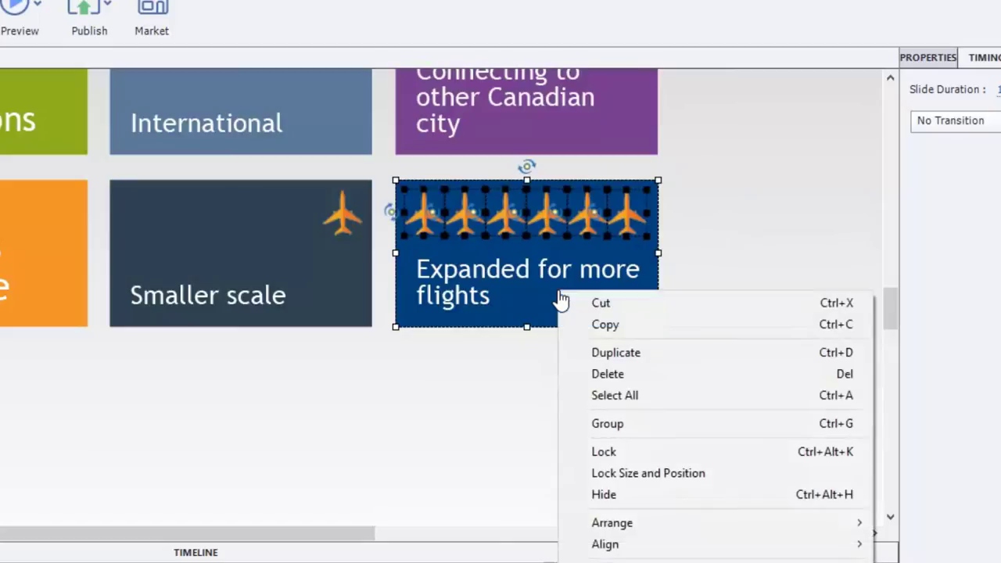
left_click(632, 424)
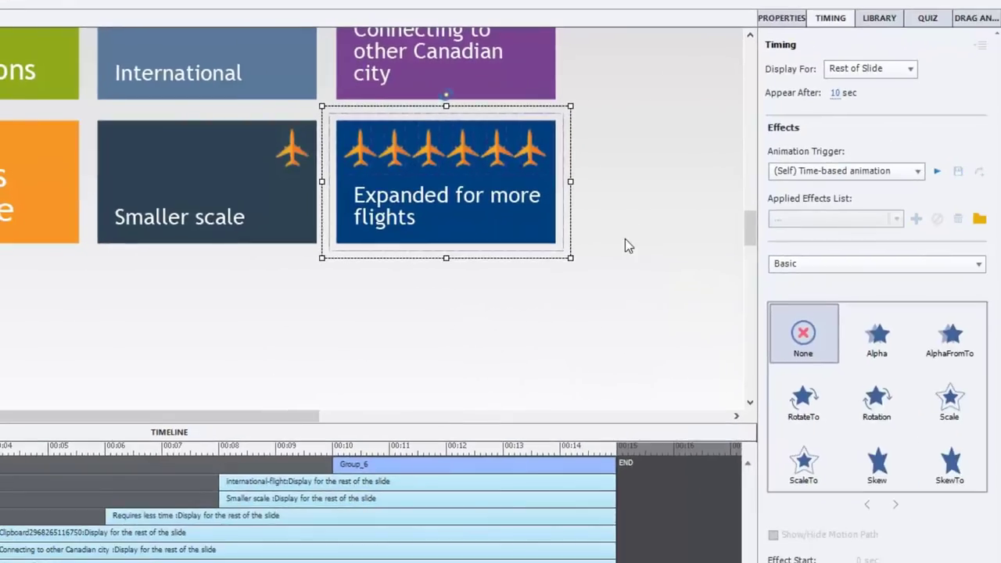
Apply the EaseInTop entrance effect to the "Expanded for more flights" group.
left_click(805, 263)
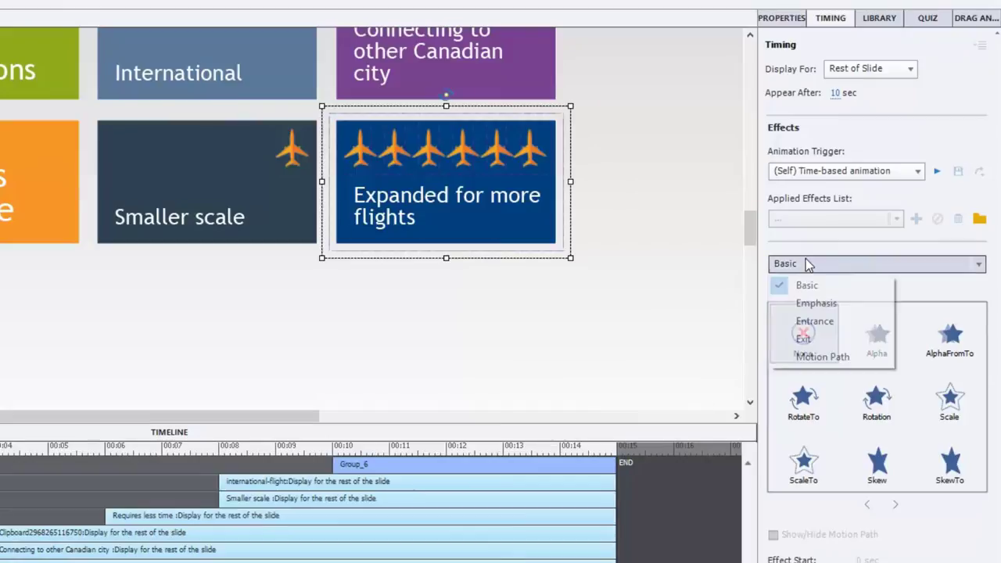
left_click(803, 322)
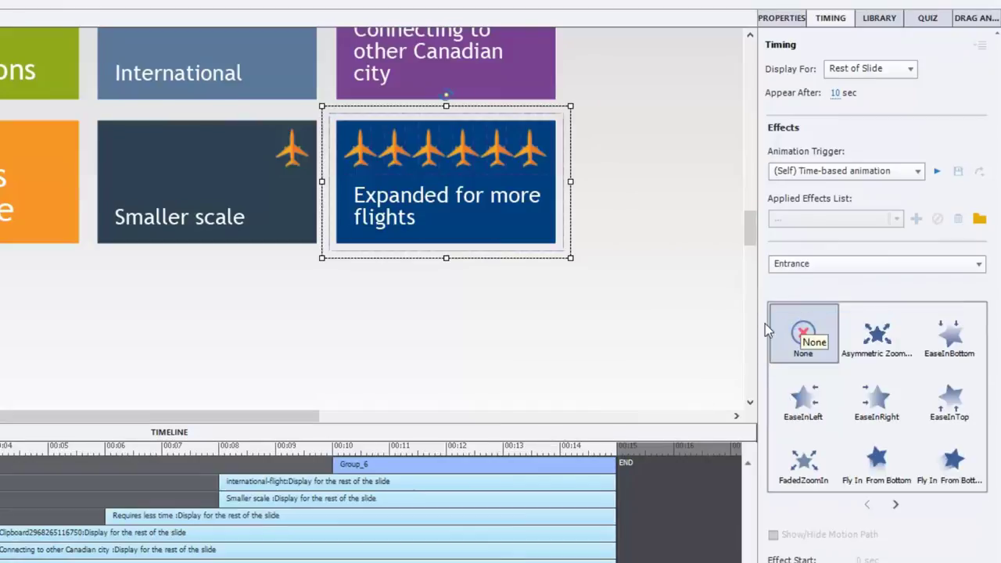
left_click(951, 399)
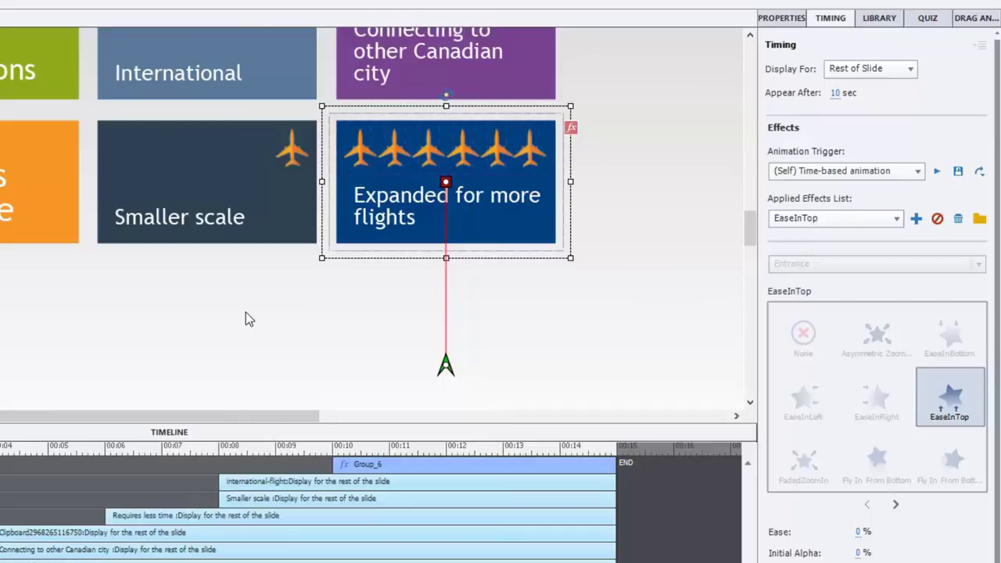
Group the dark "Smaller scale" shape with its airplane image.
left_click(197, 295)
left_click_drag(181, 294, 316, 144)
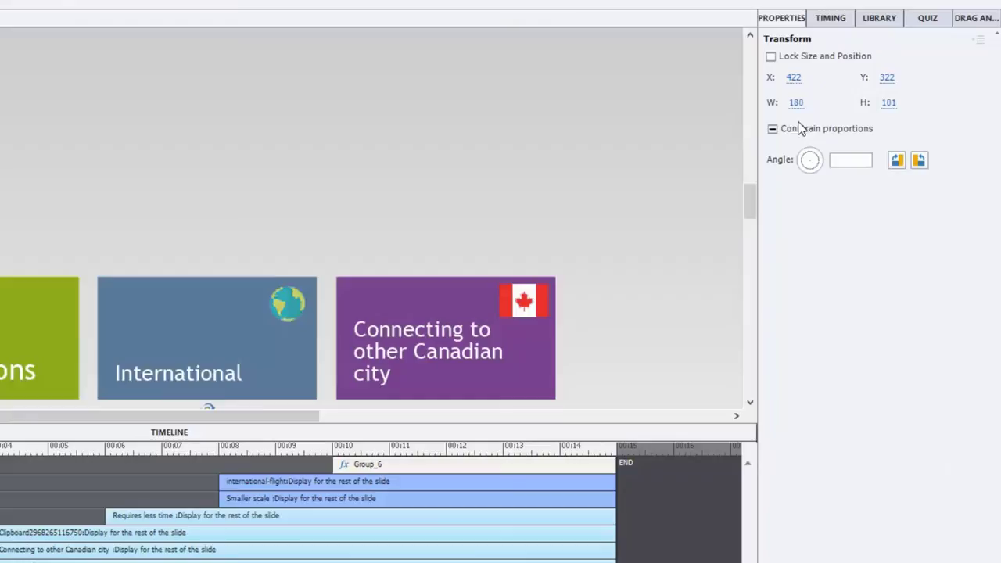
left_click(831, 18)
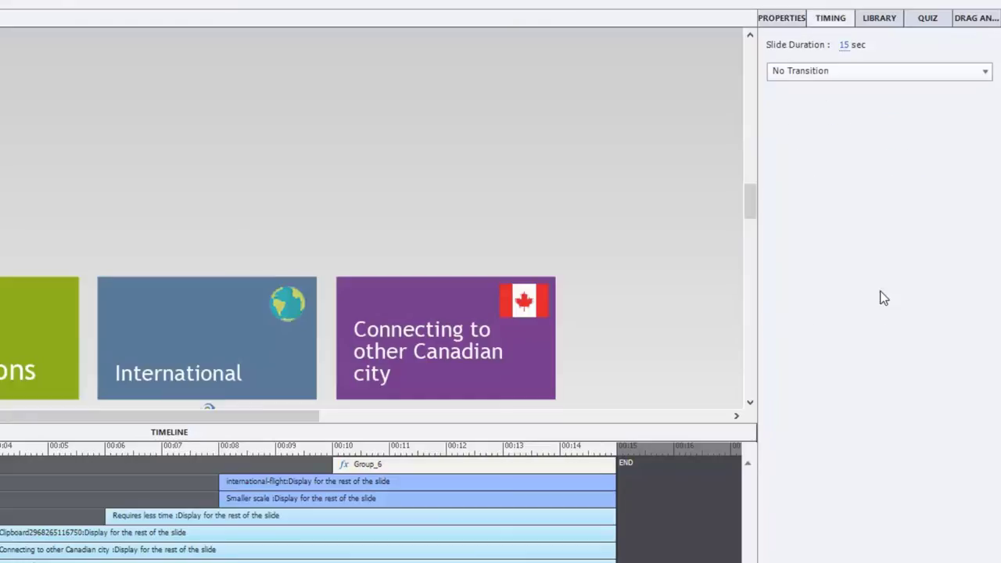
scroll(749, 196, "up", 5)
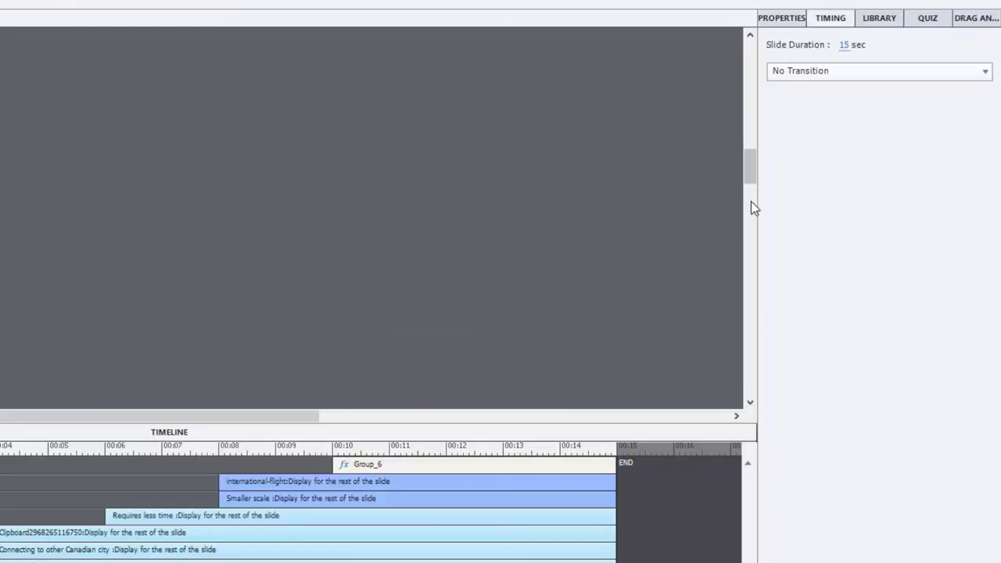
left_click_drag(751, 161, 751, 216)
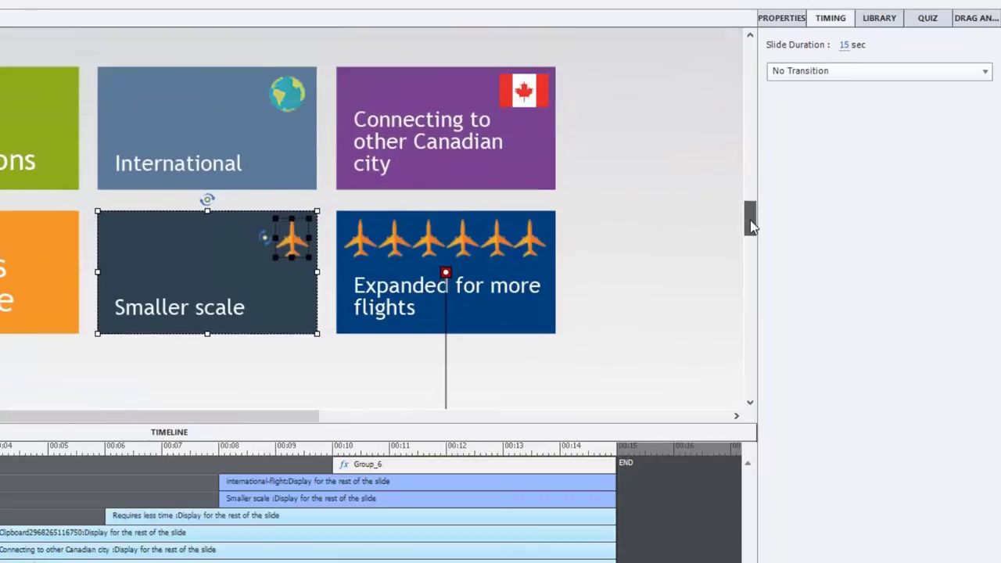
right_click(212, 305)
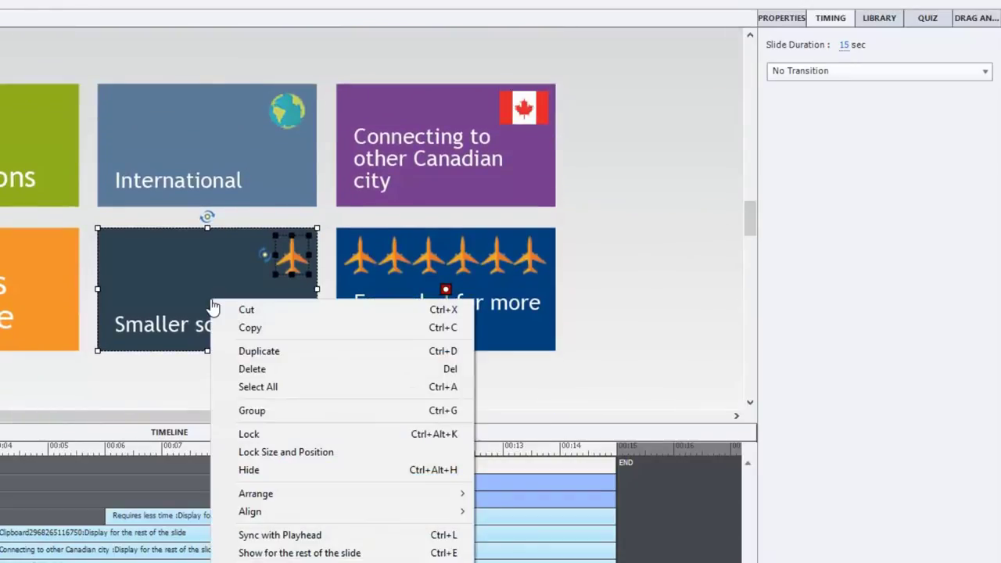
left_click(283, 412)
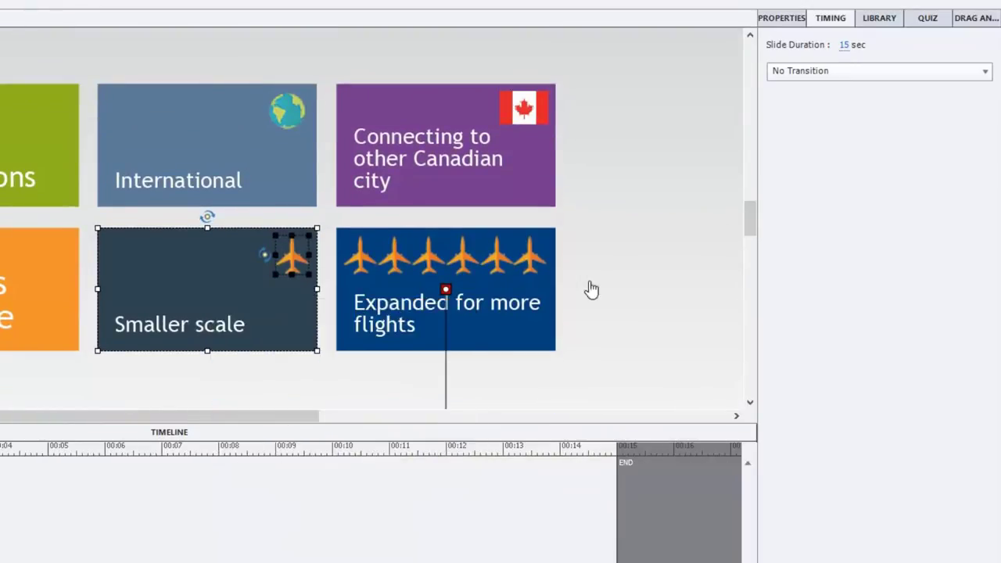
Group the purple "Connecting to other Canadian city" shape with its Canadian flag image.
left_click(605, 92)
left_click_drag(545, 131, 447, 177)
right_click(448, 177)
left_click(498, 283)
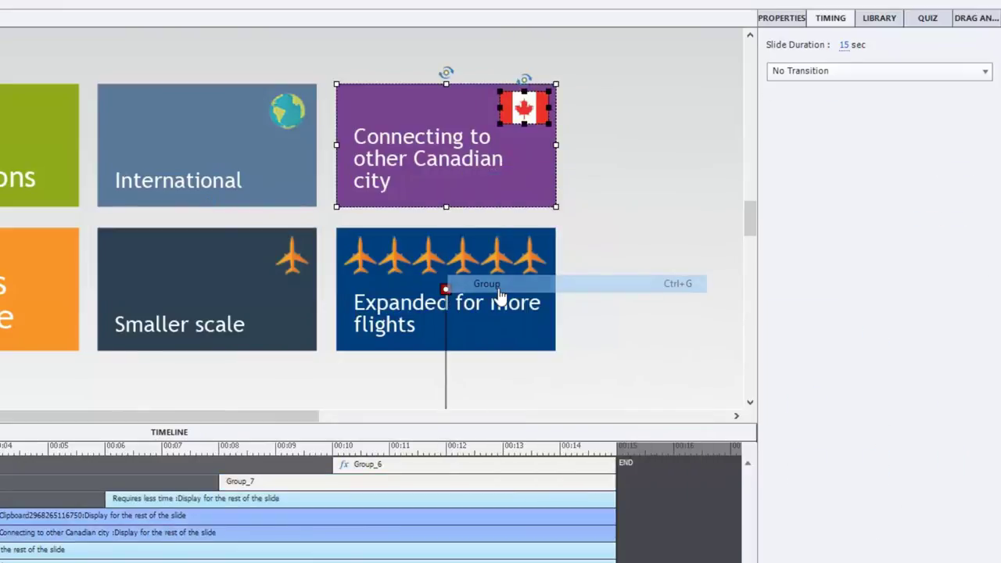
Group the "International" shape with its globe image.
left_click_drag(237, 83, 305, 164)
right_click(198, 139)
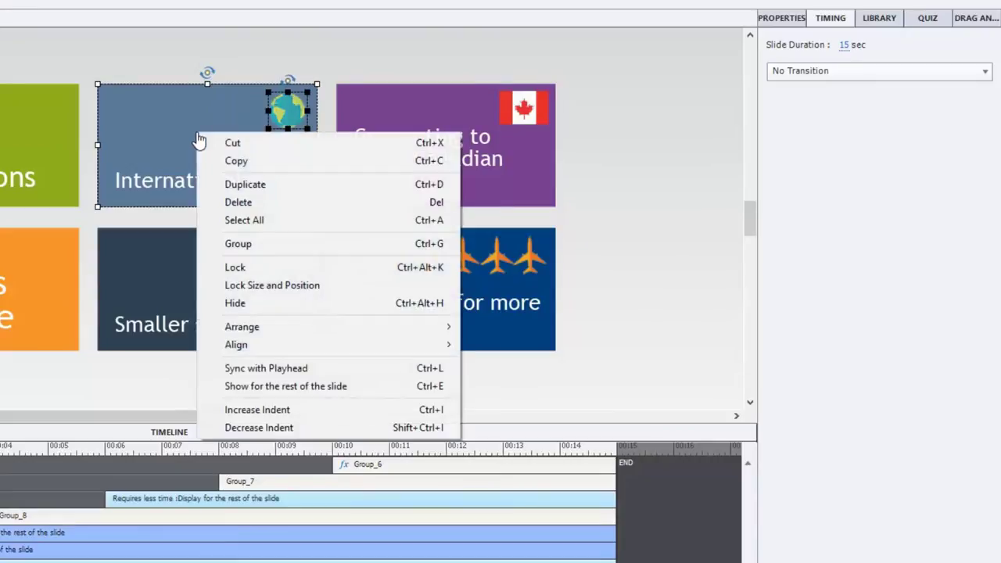
left_click(279, 243)
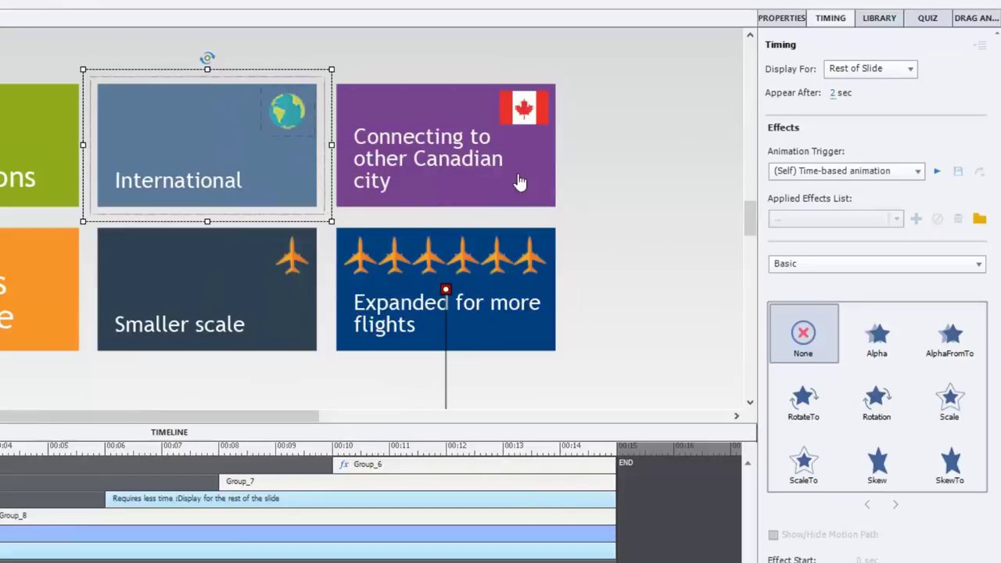
Apply the Asymmetric Zoom In entrance effect to the "International" group and set its Final zoomY to 100%.
left_click(640, 238)
left_click(259, 144)
left_click(845, 267)
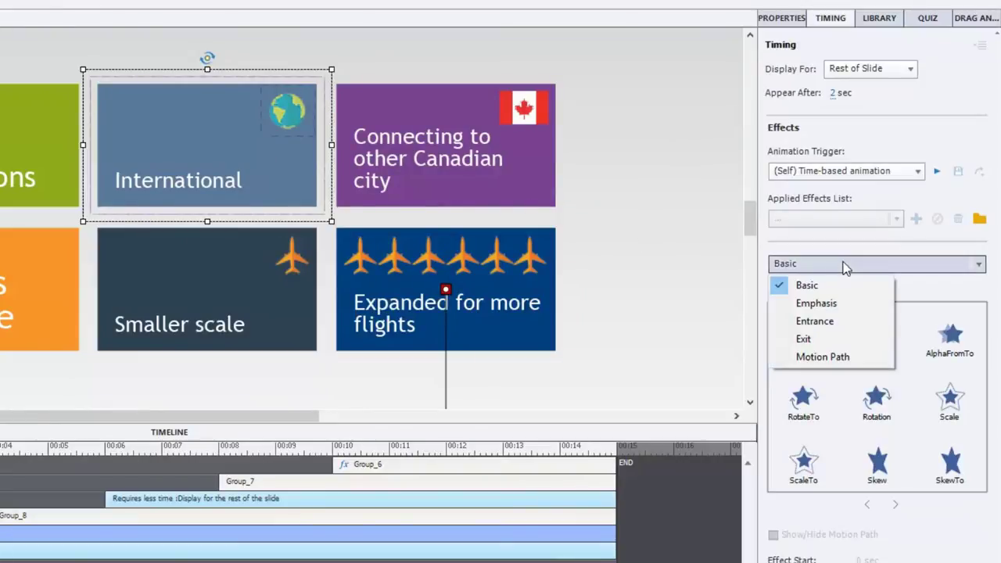
left_click(807, 323)
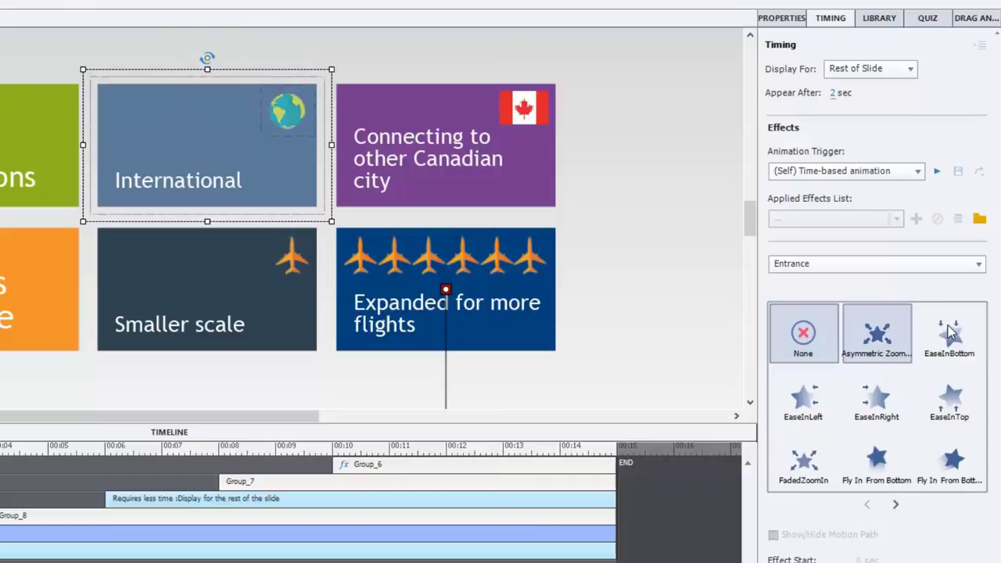
left_click(878, 337)
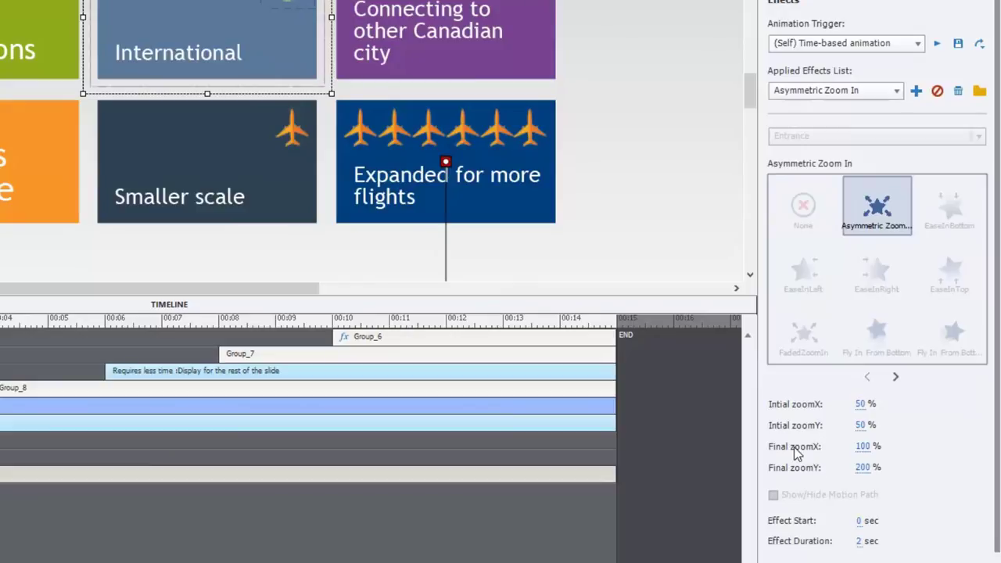
left_click(863, 468)
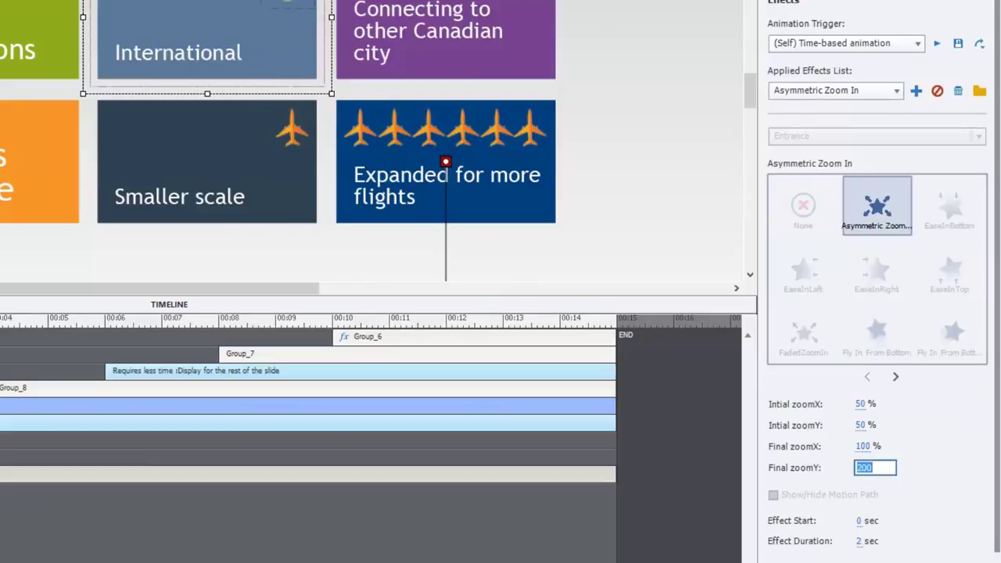
type("100")
key("Return")
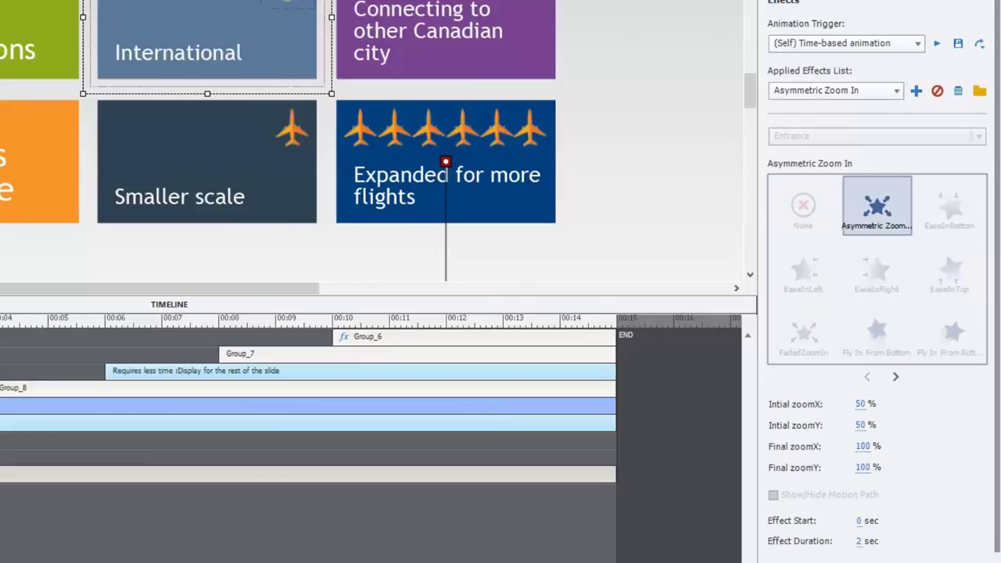
Apply the EaseInLeft entrance effect to the "Connecting to other Canadian city" group.
left_click(640, 238)
left_click(537, 22)
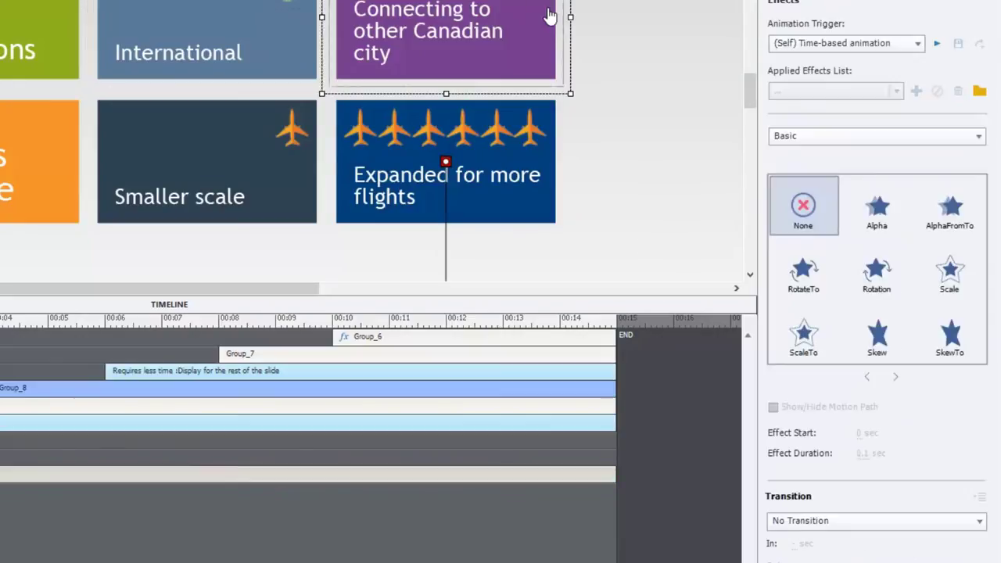
left_click(798, 136)
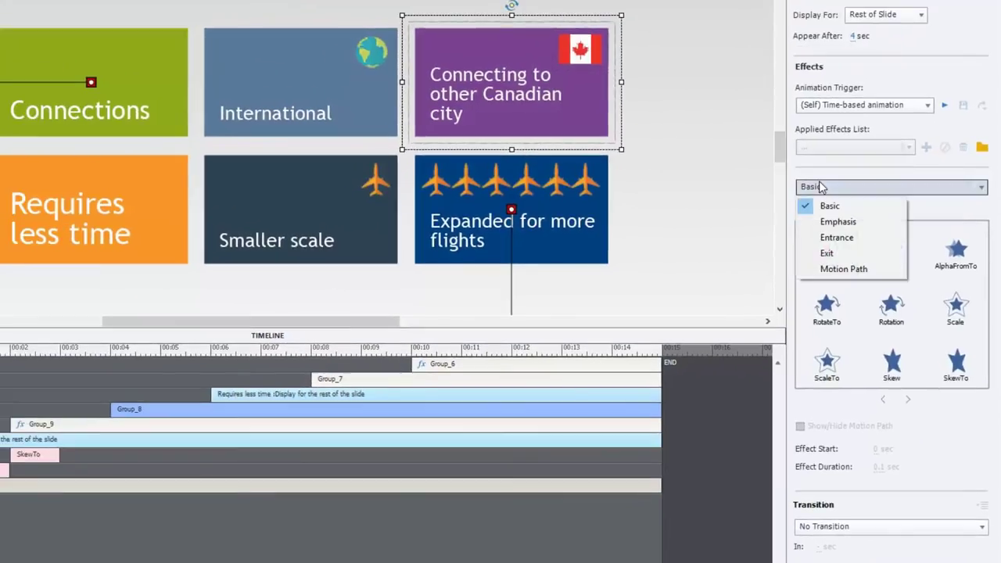
left_click(837, 237)
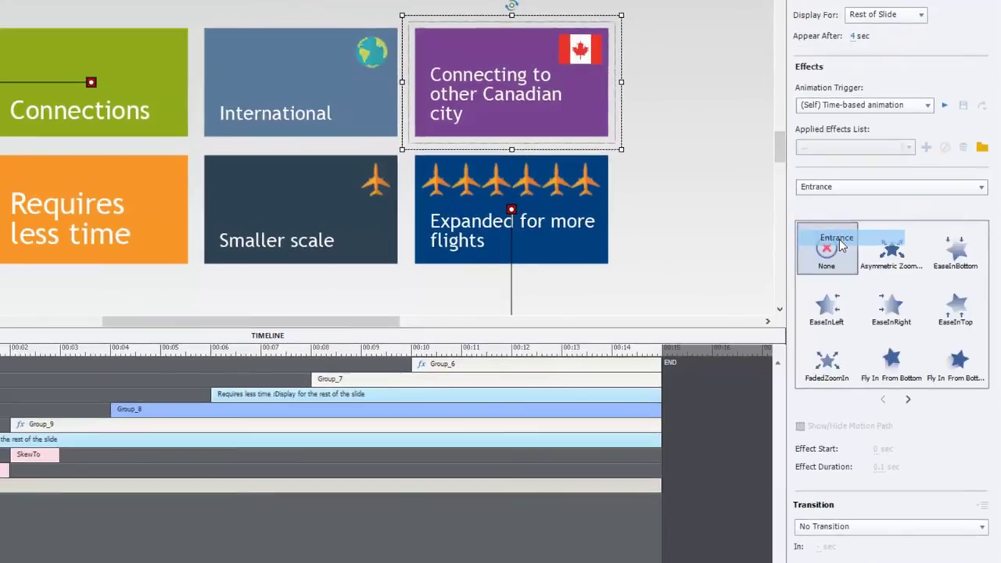
left_click(830, 312)
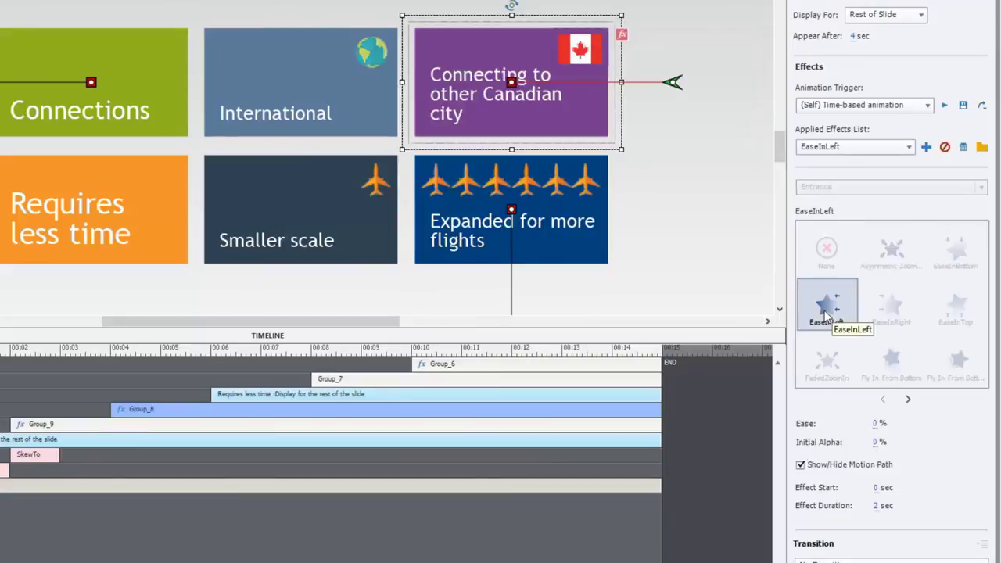
Apply the Fly In From Bottom entrance effect to the "Smaller scale" group.
left_click(305, 228)
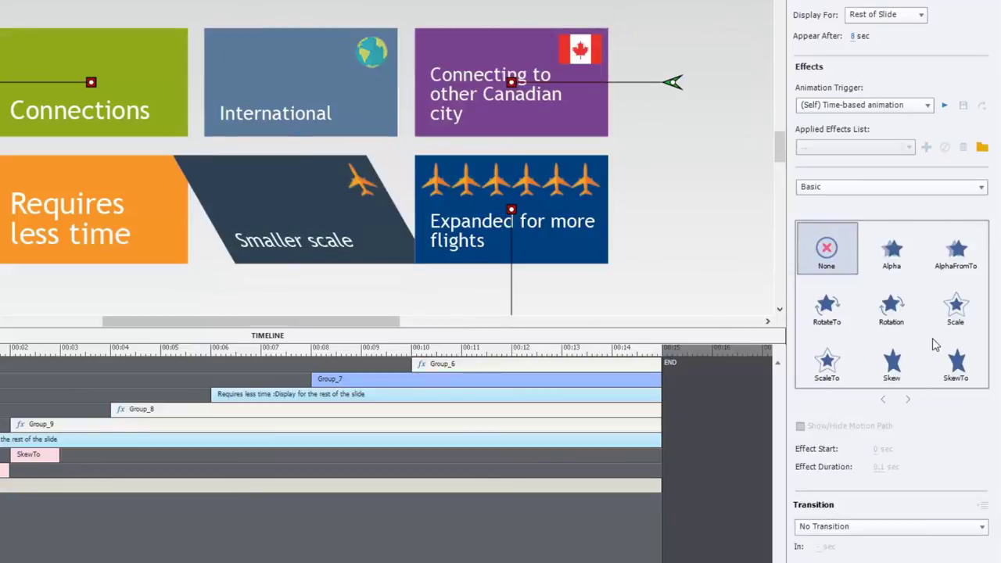
left_click(835, 186)
left_click(850, 244)
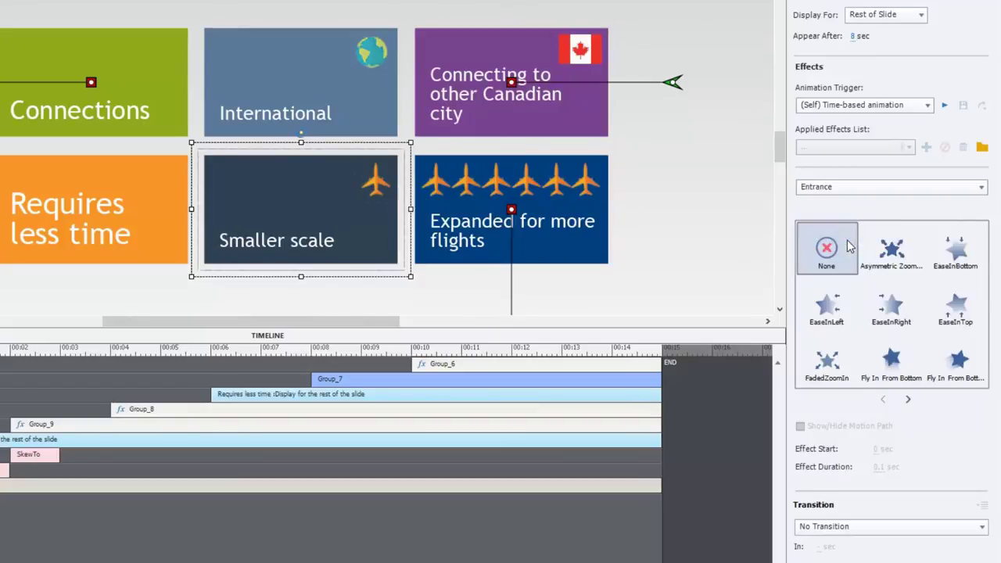
left_click(893, 361)
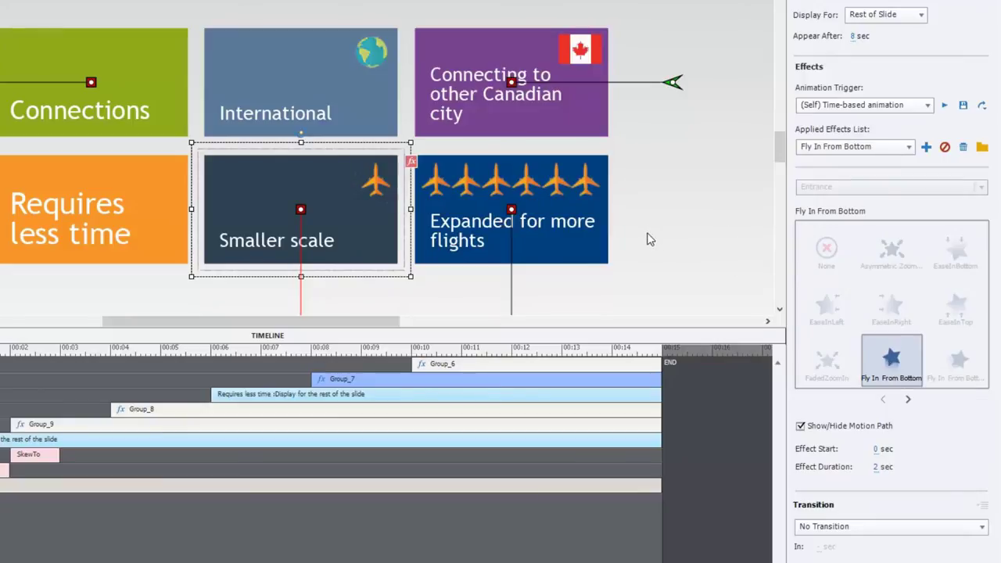
Enlarge the timeline area and expand Group_9, Group_8, Group_7 and Group_6 to show their effect bars.
left_click_drag(686, 329, 674, 156)
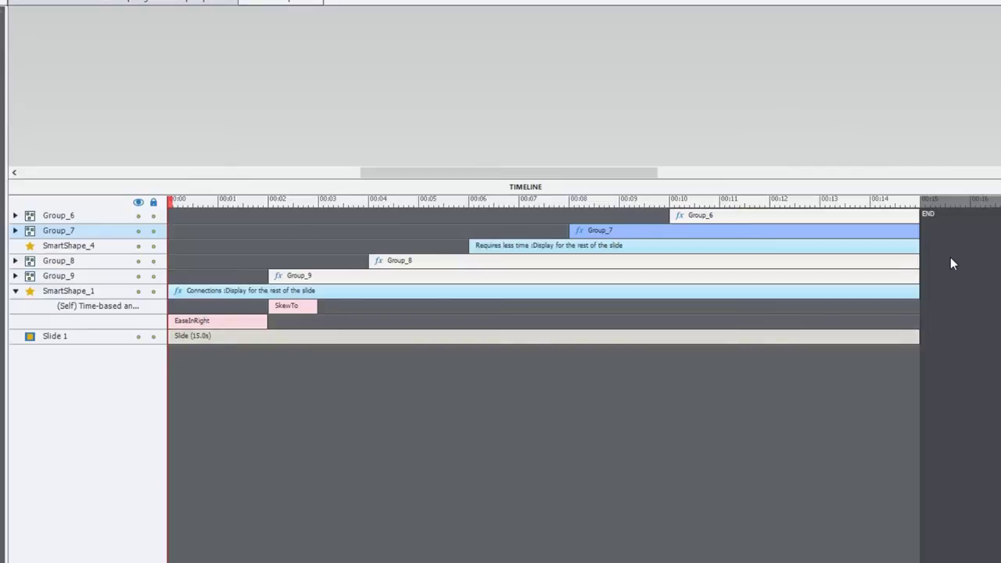
left_click(15, 276)
left_click(15, 261)
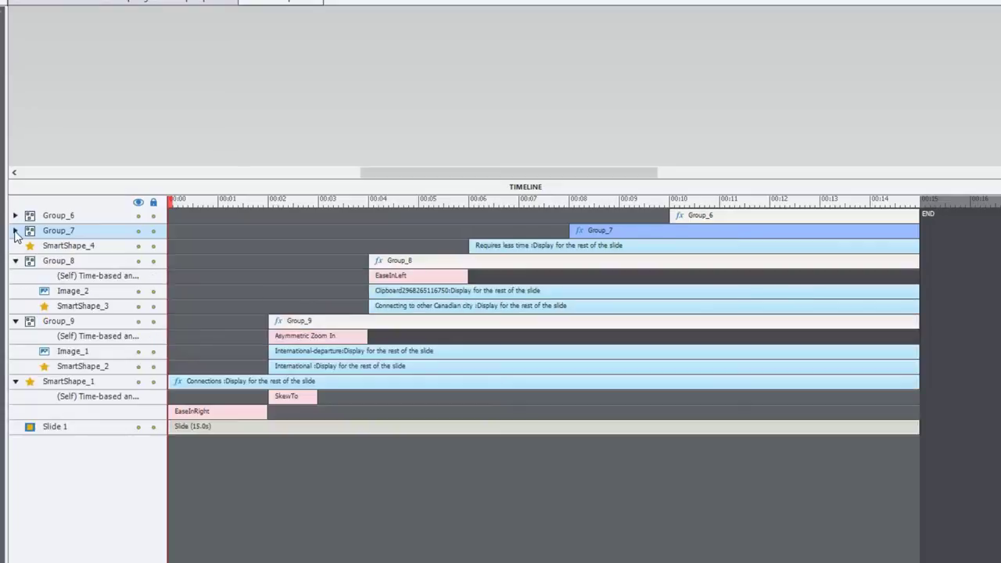
left_click(15, 232)
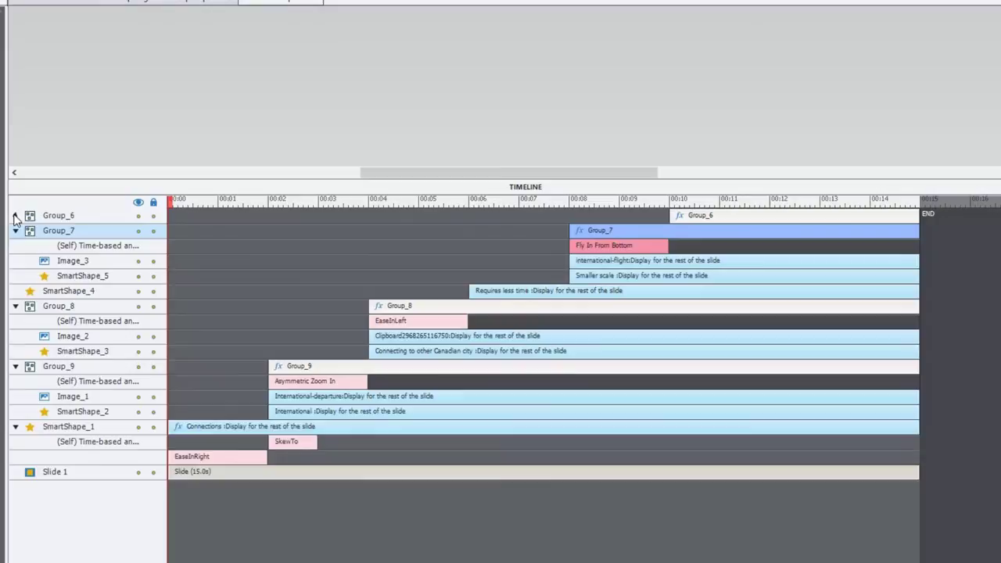
left_click(15, 216)
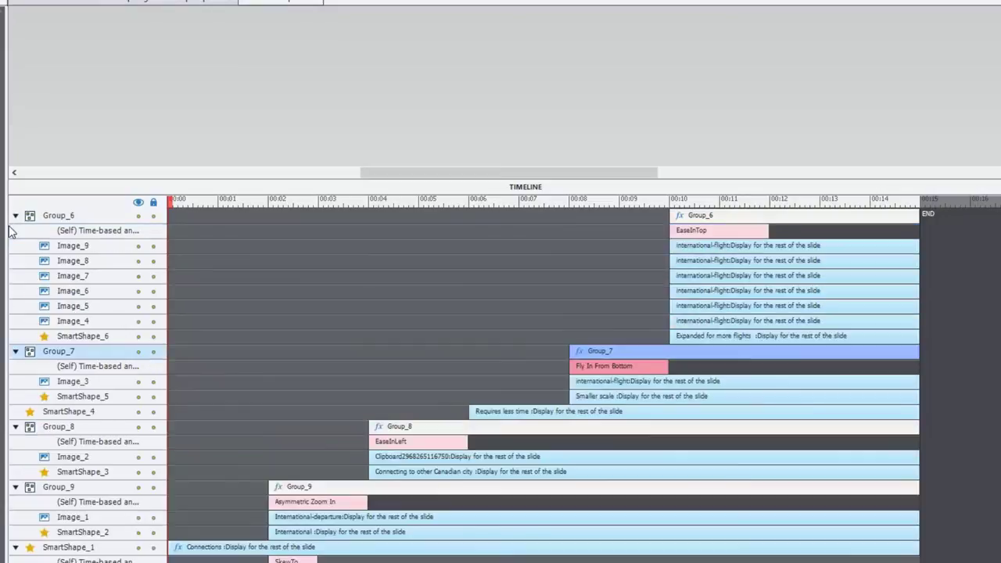
Shorten the four groups' entrance effects to about 0.5 to 0.9 seconds and the Connections shape's SkewTo to 0.9 seconds.
left_click(737, 230)
left_click_drag(767, 232, 692, 232)
left_click_drag(665, 368, 597, 369)
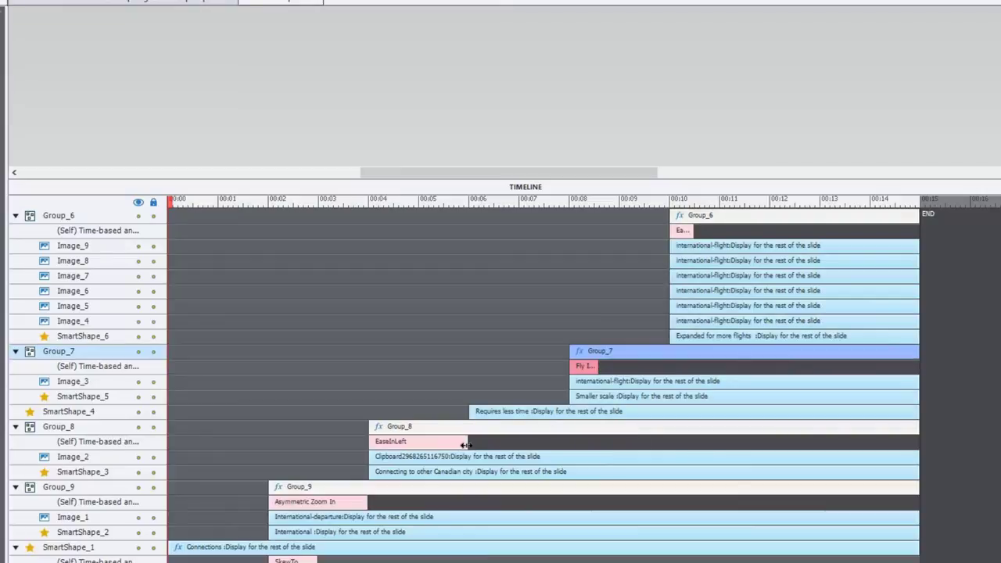
left_click_drag(455, 443, 397, 442)
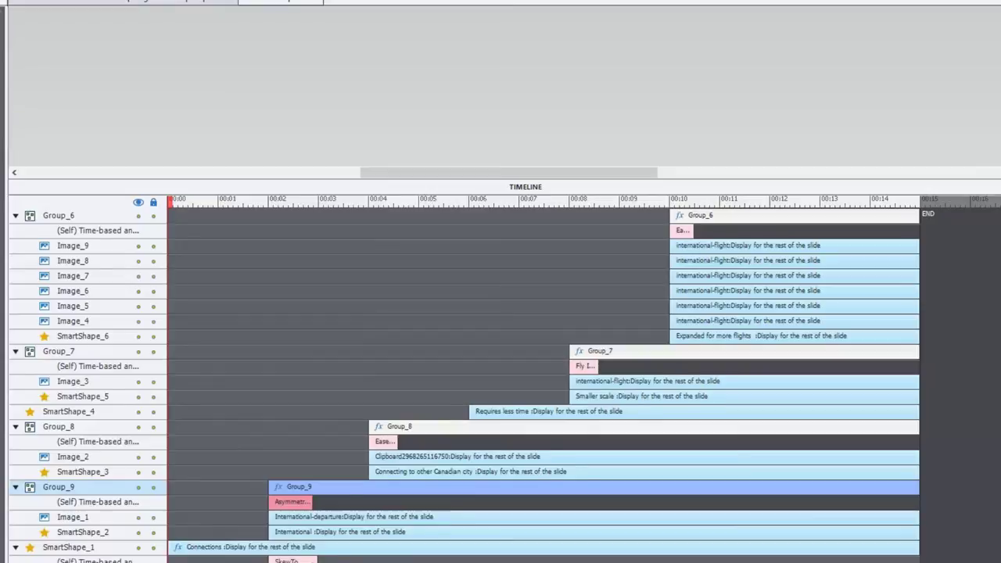
left_click(310, 561)
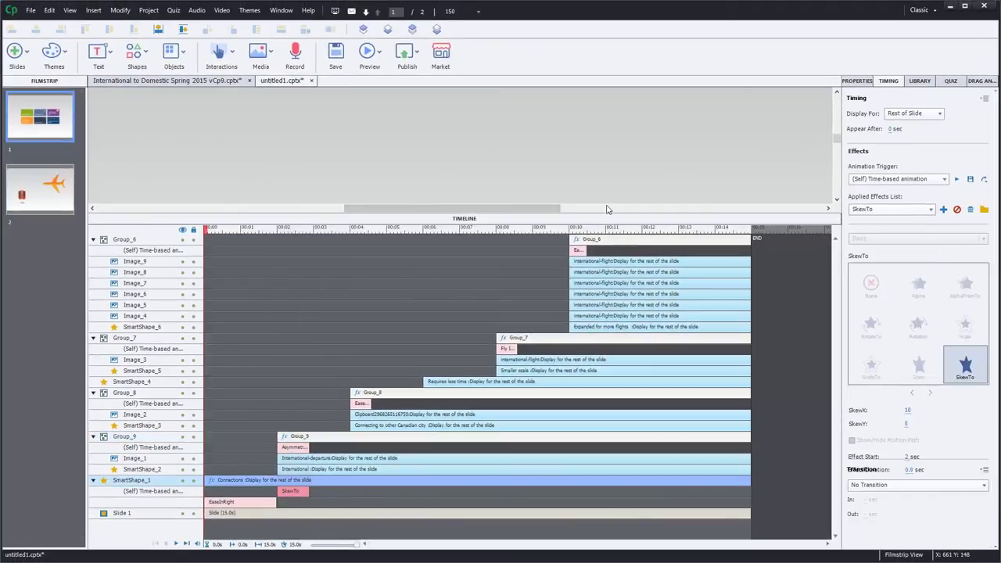
Enlarge the slide area again and play the slide's timeline to check the shortened effects.
left_click_drag(608, 213, 608, 454)
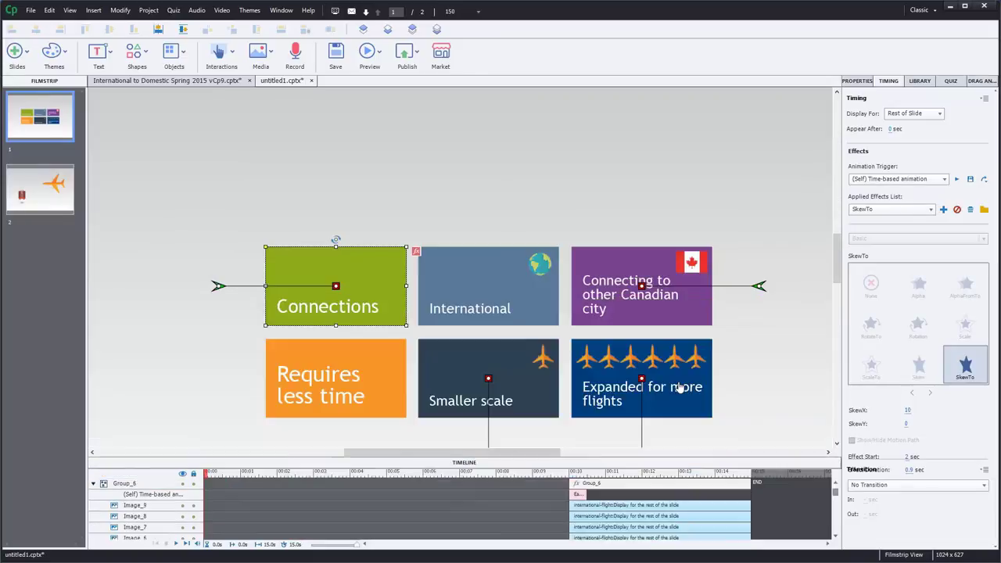
left_click_drag(836, 249, 839, 262)
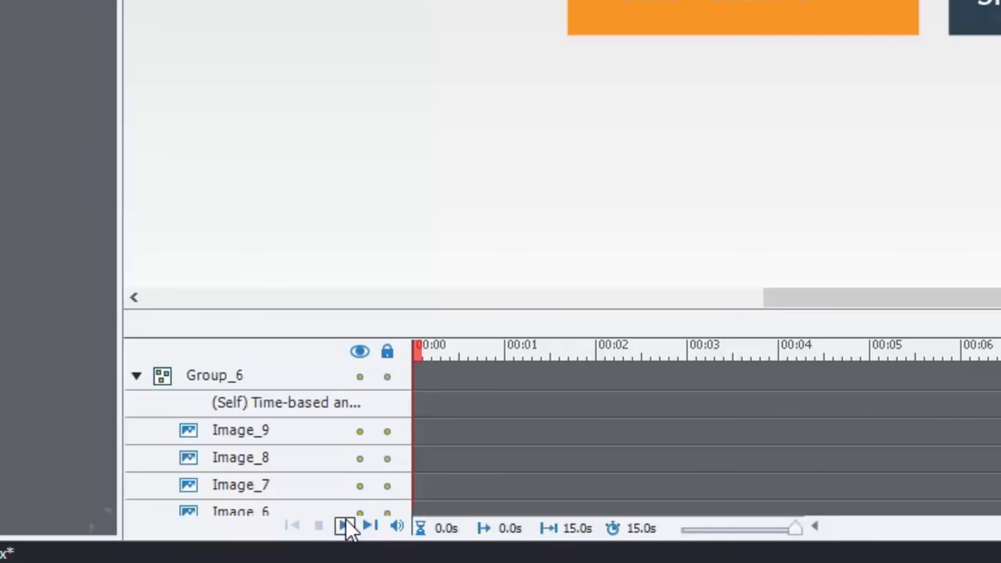
left_click(345, 524)
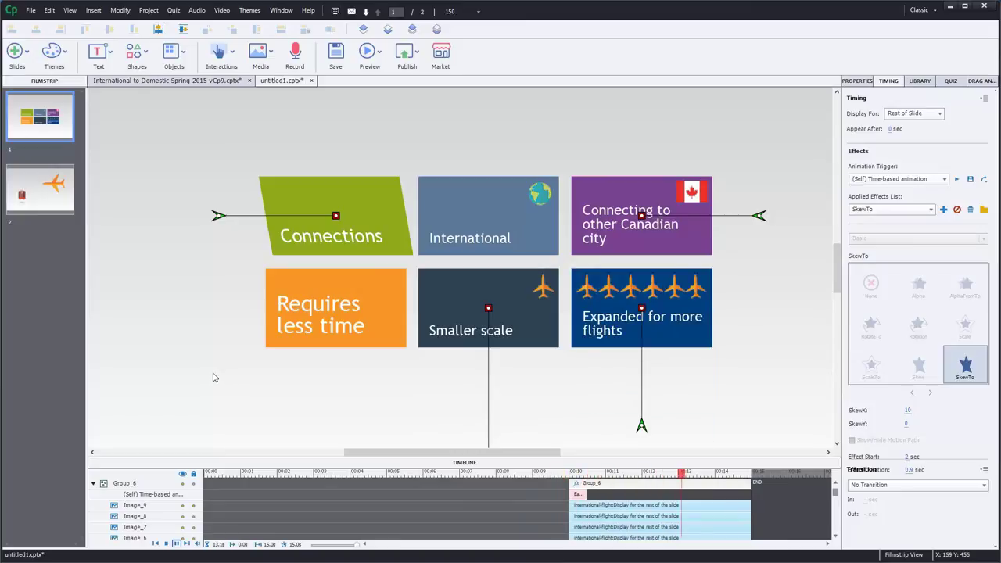
Open slide 2 and examine the timing settings of its suitcase image, Start button and airplane image.
left_click(49, 193)
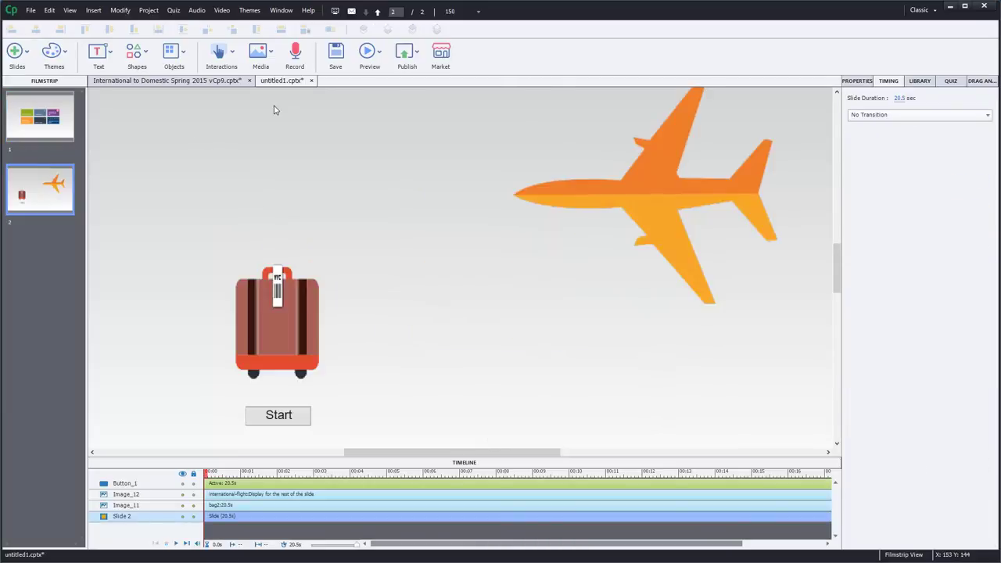
left_click(477, 12)
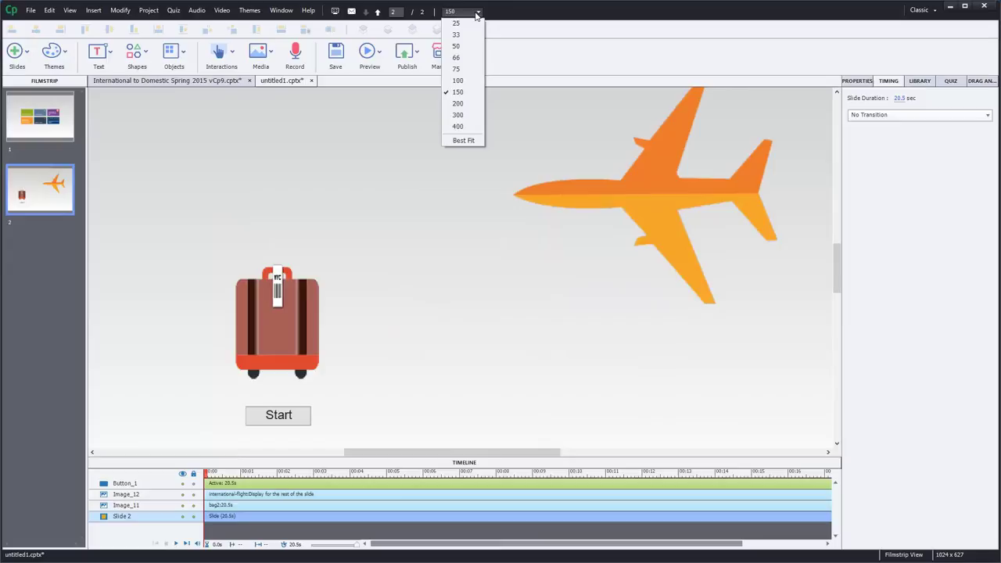
left_click(486, 341)
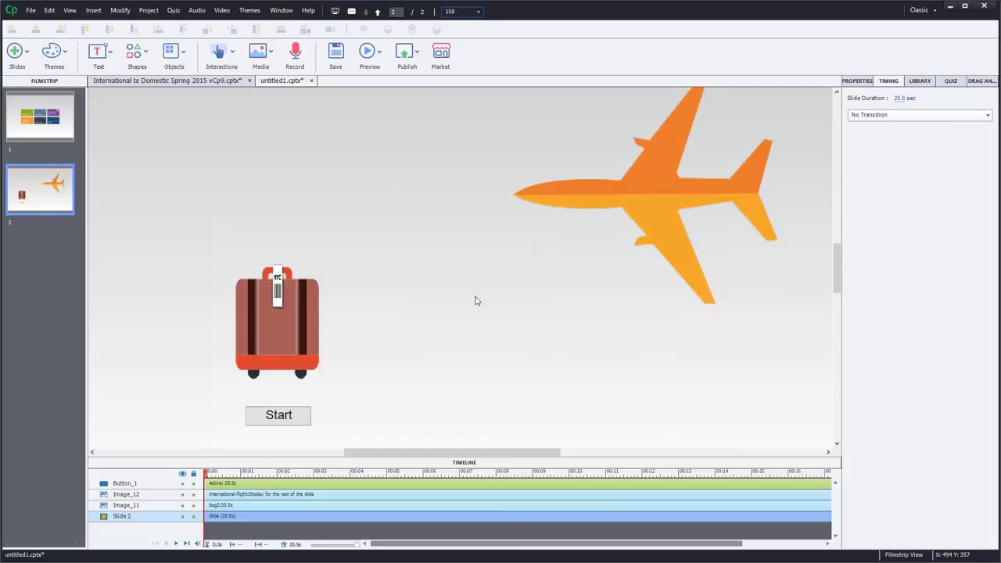
left_click(291, 324)
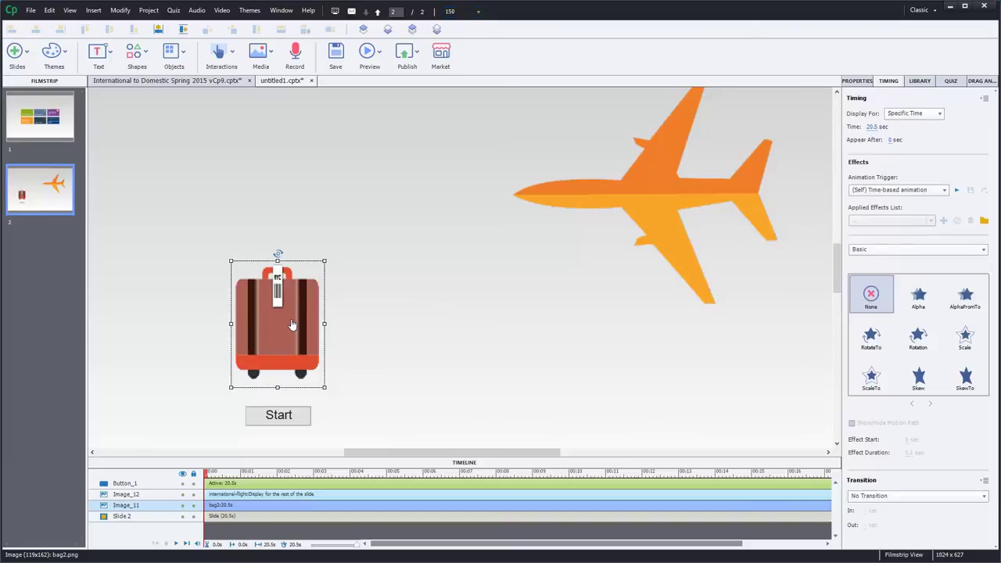
left_click(277, 421)
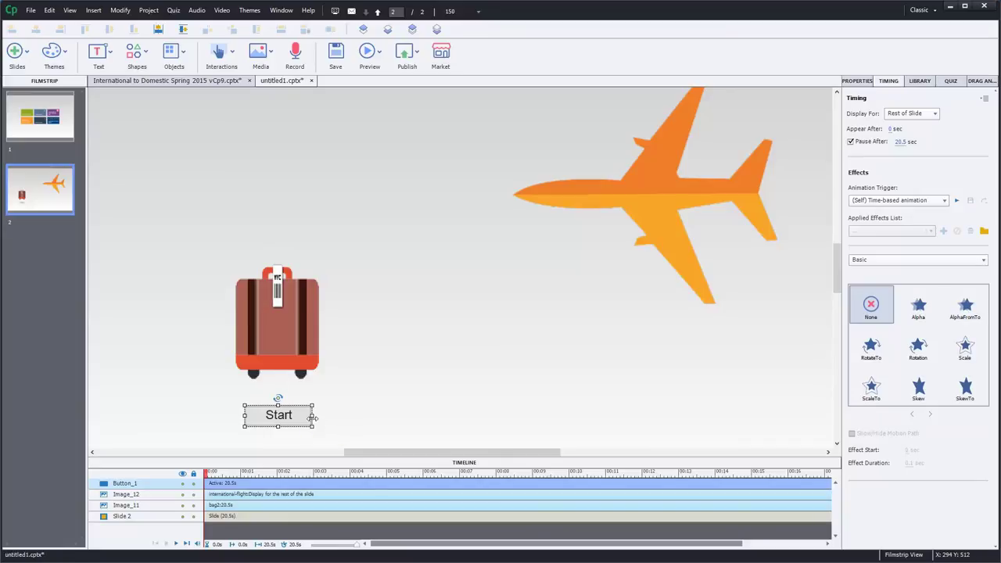
left_click(276, 314)
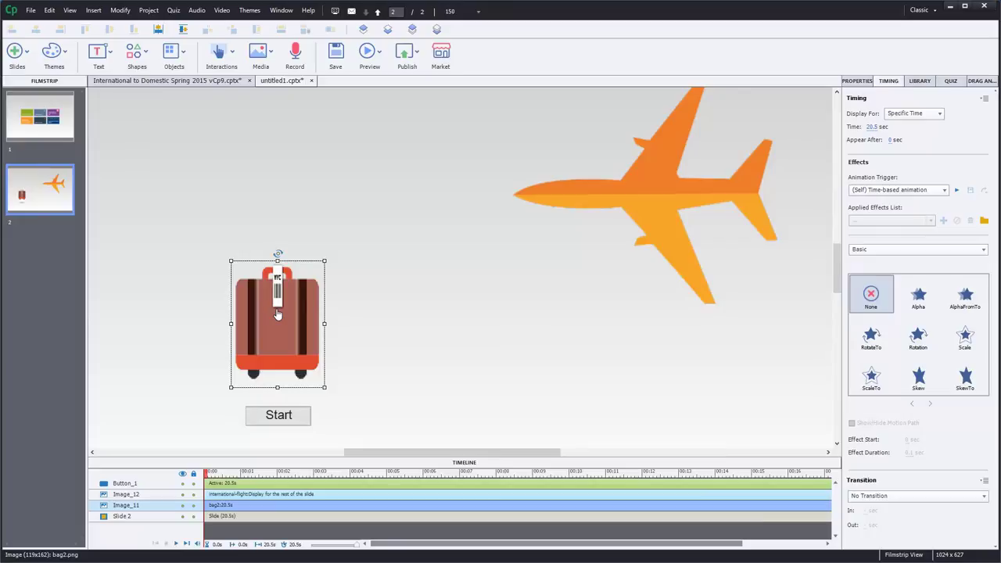
left_click(634, 199)
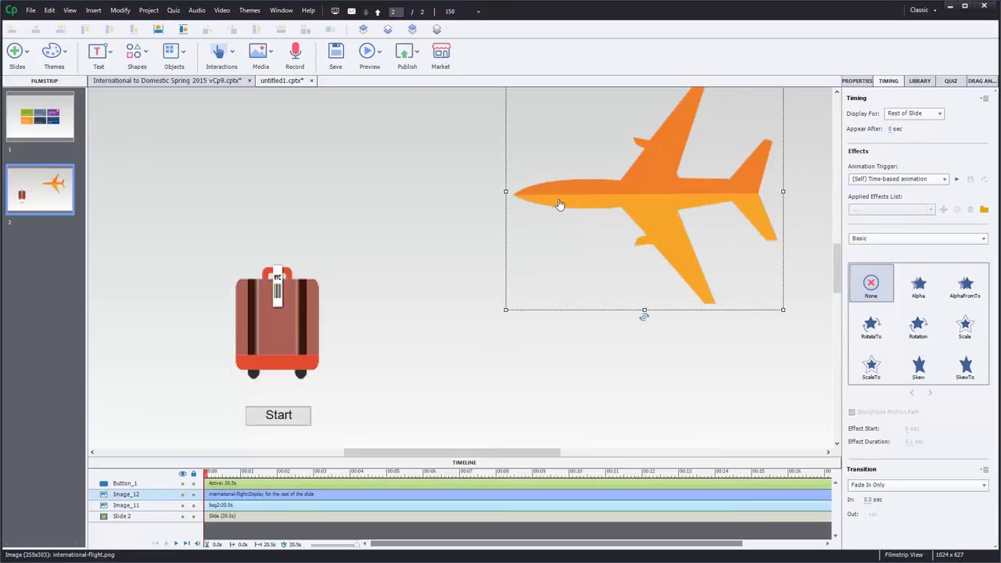
Set the Start button's On Success action to Apply Effect on the suitcase image, Image_11.
left_click(281, 420)
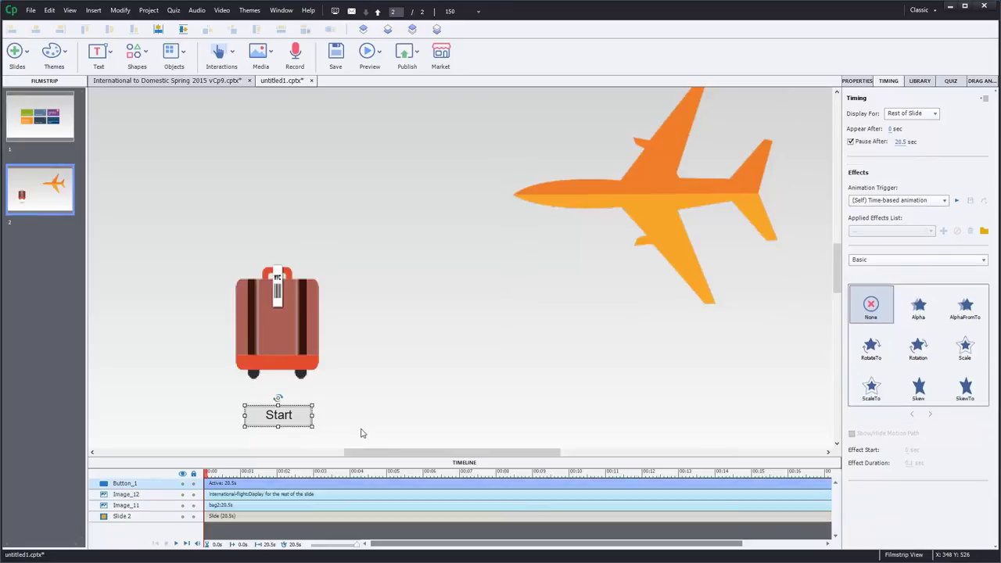
left_click(857, 81)
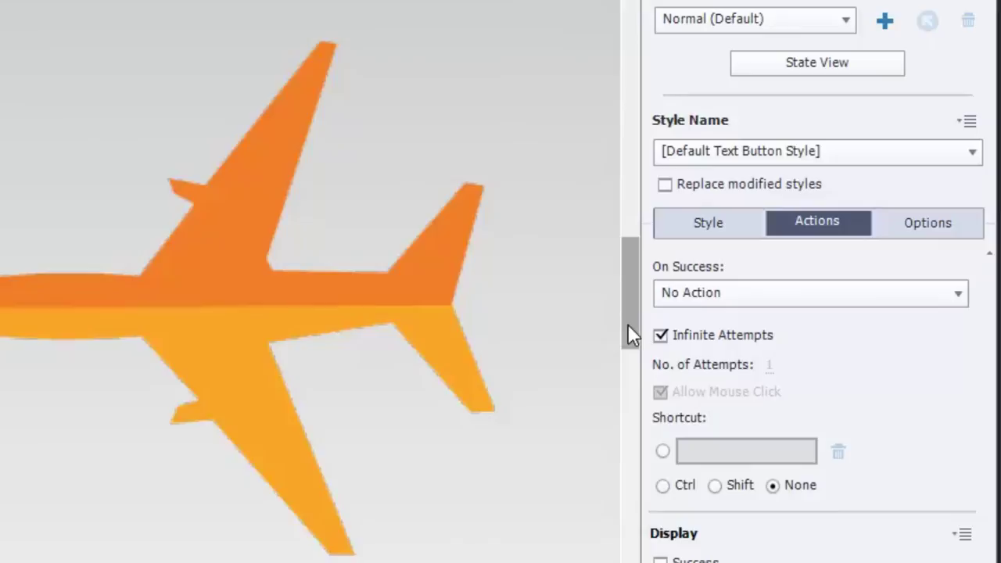
left_click_drag(628, 326, 637, 353)
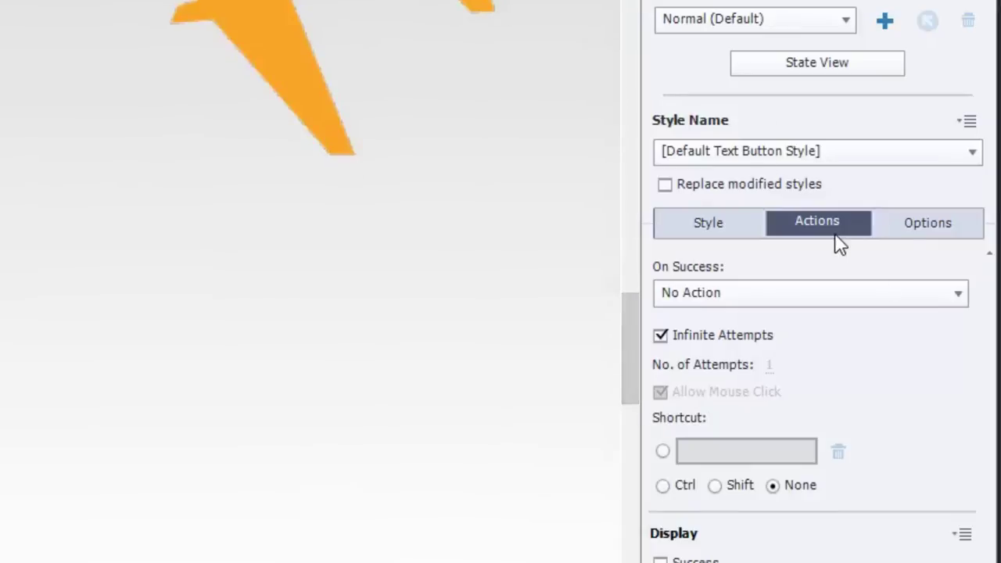
left_click(748, 295)
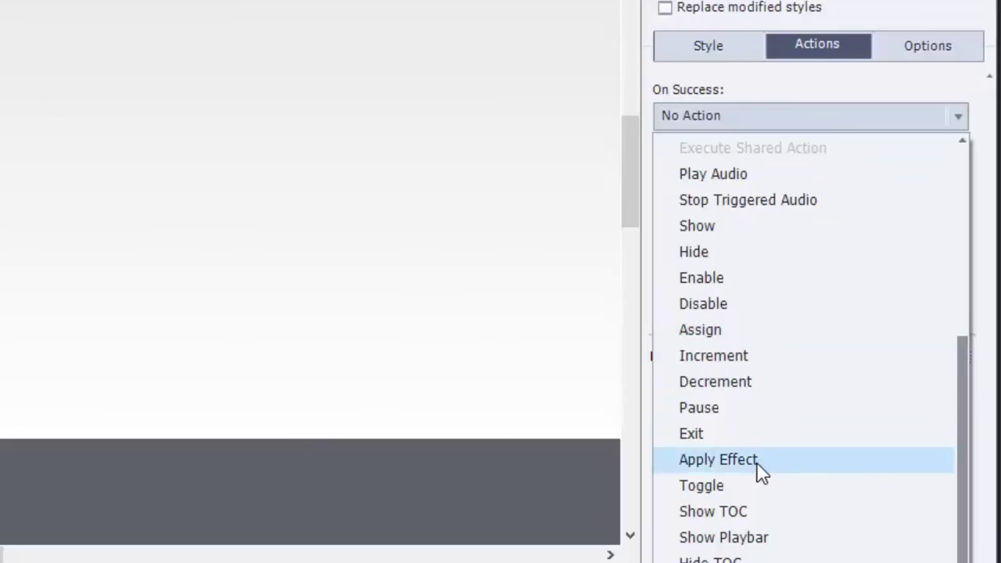
left_click(718, 460)
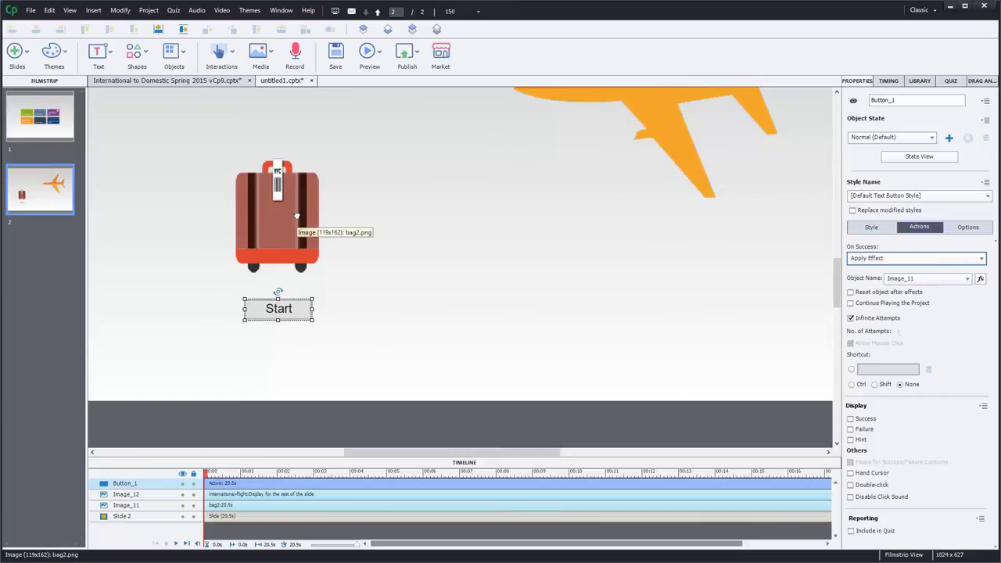
left_click(298, 223)
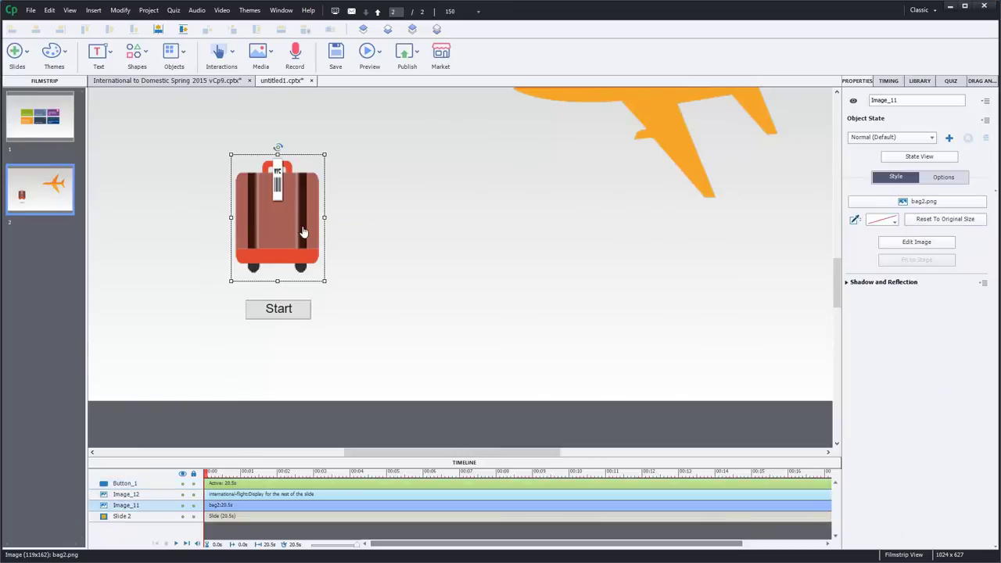
left_click(297, 310)
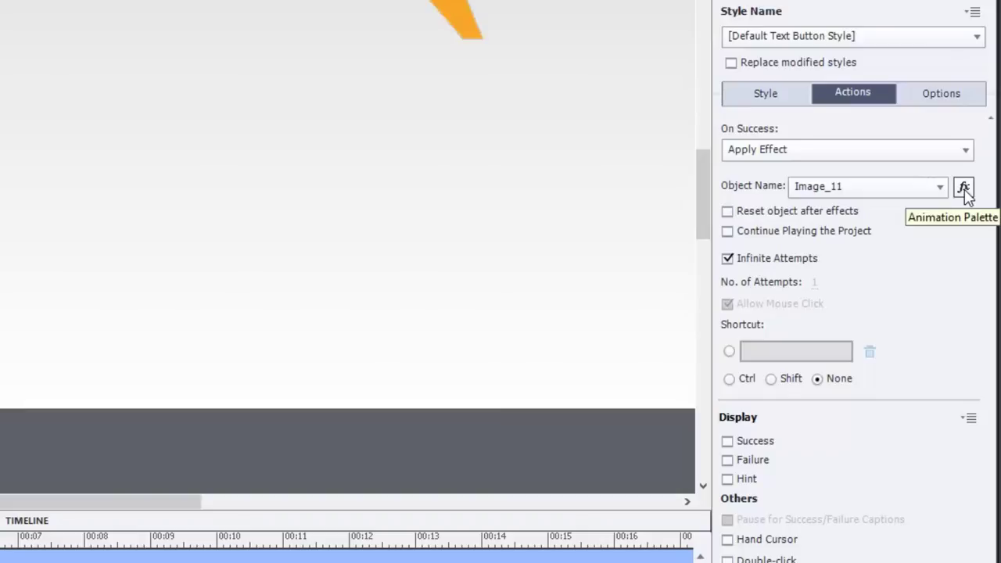
Give the suitcase a button-triggered CustomCurves motion path that swings up, dips down and ends on the airplane.
left_click(964, 189)
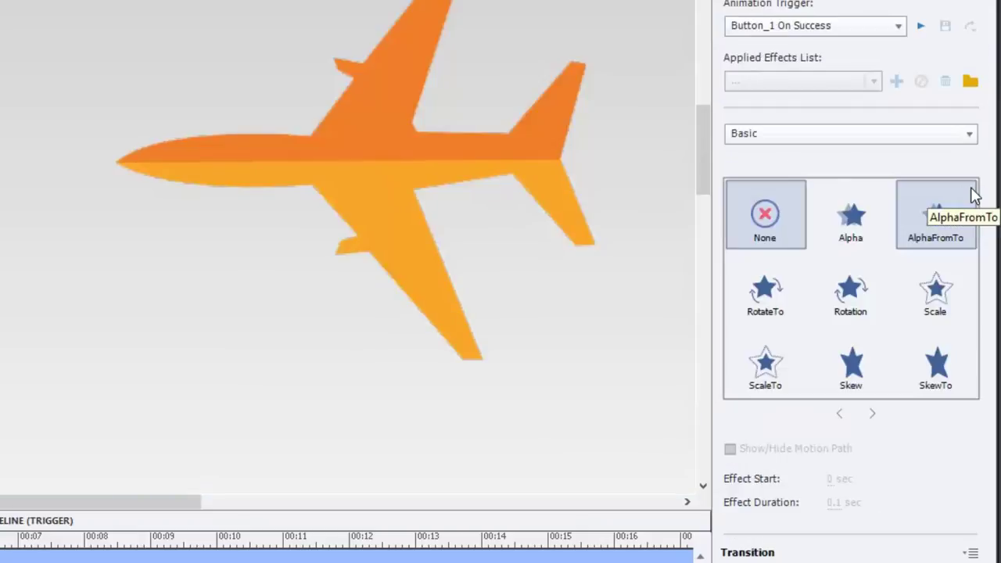
left_click(808, 136)
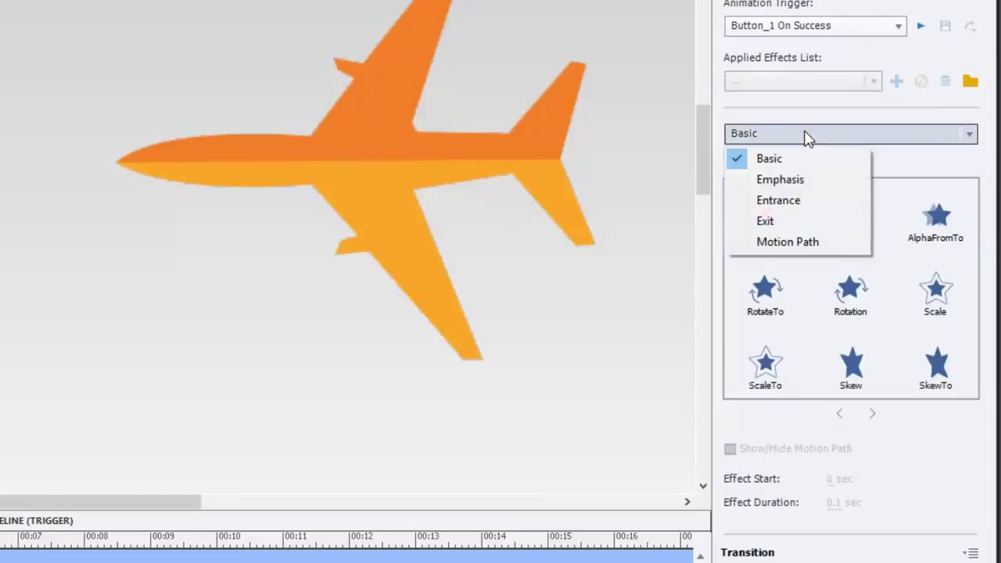
left_click(781, 237)
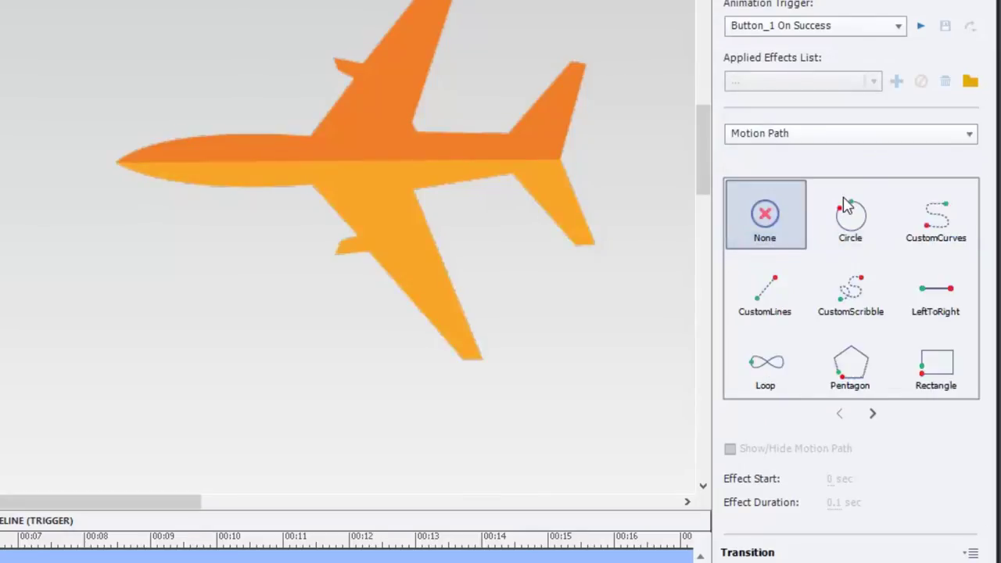
left_click(944, 215)
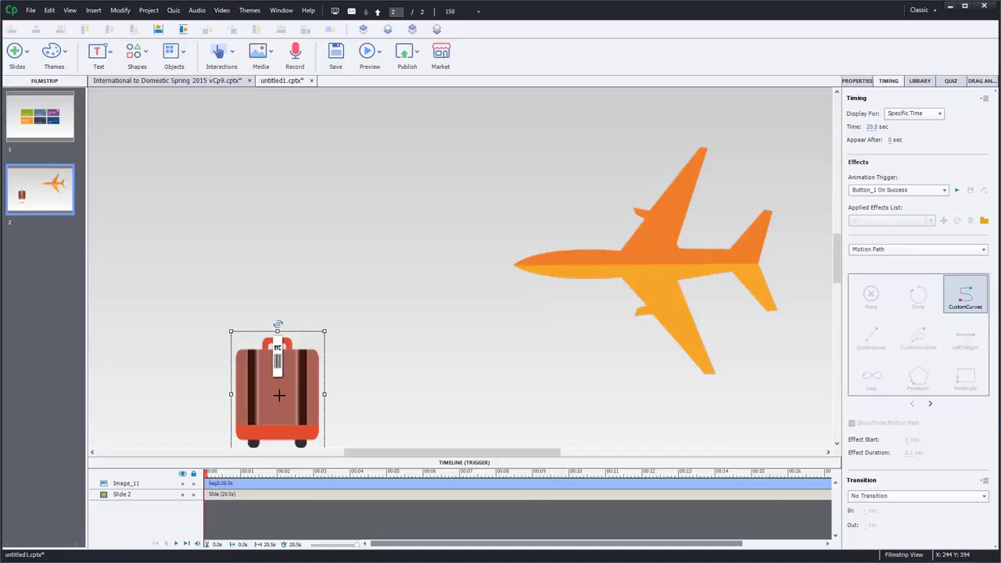
left_click(279, 393)
left_click(481, 426)
double_click(640, 261)
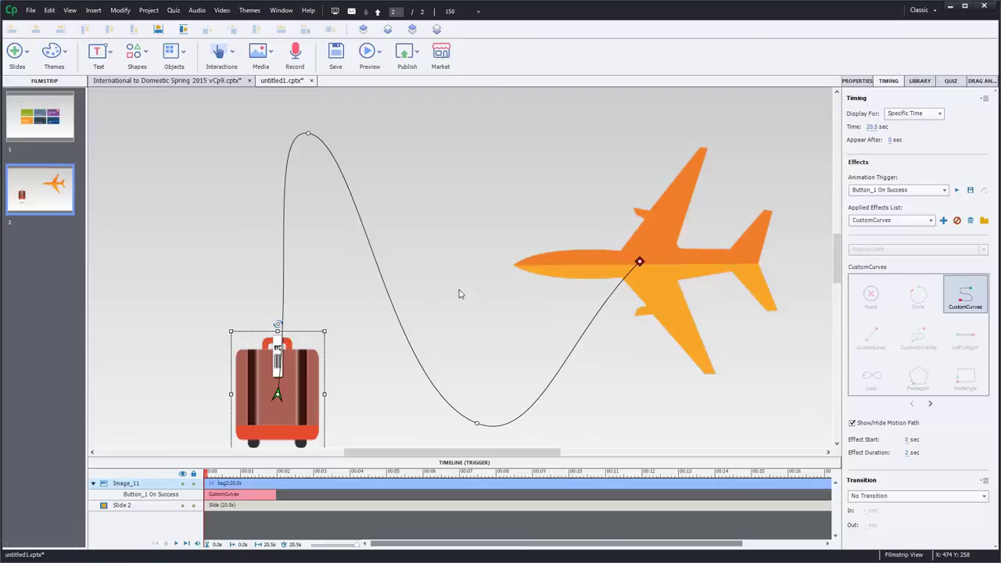
mouse_move(970, 292)
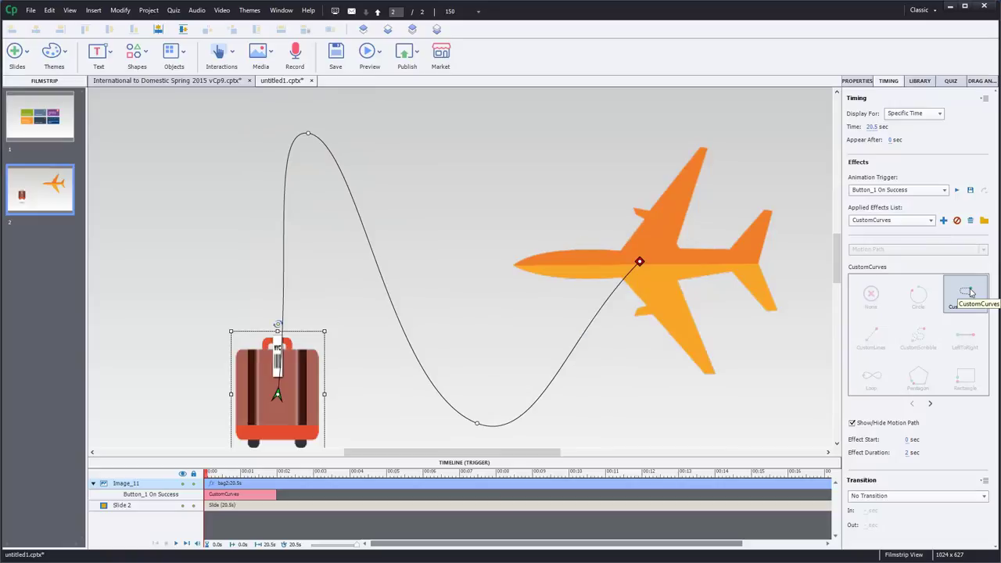
Preview the next 5 slides, test the suitcase's motion with the Start button and close the preview.
left_click(815, 256)
scroll(539, 277, "down", 2)
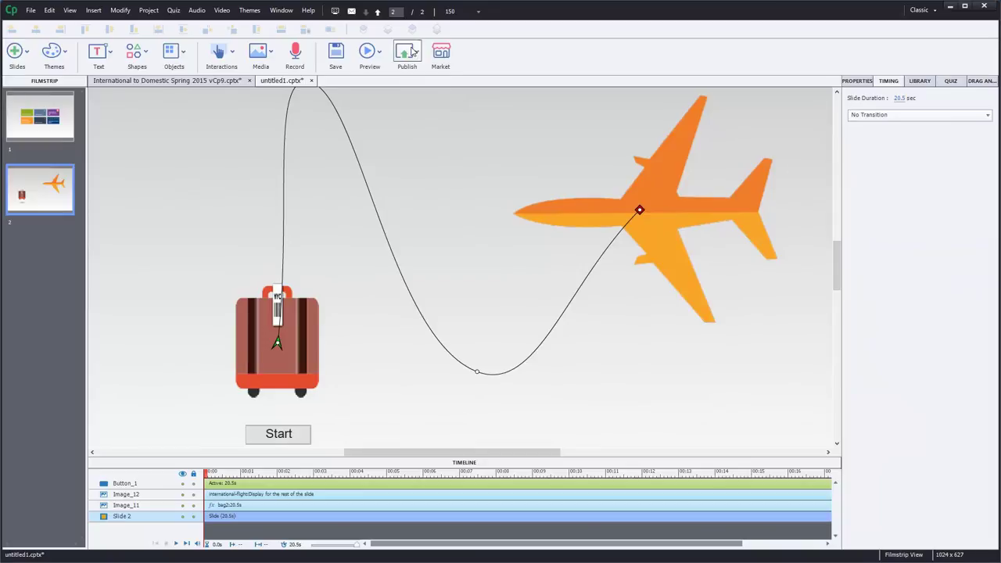
left_click(374, 53)
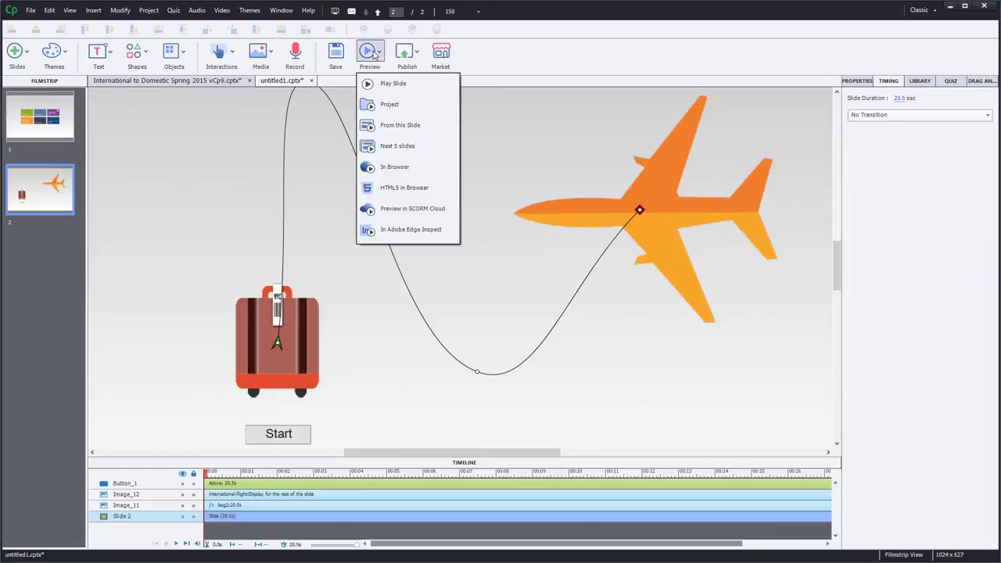
left_click(385, 148)
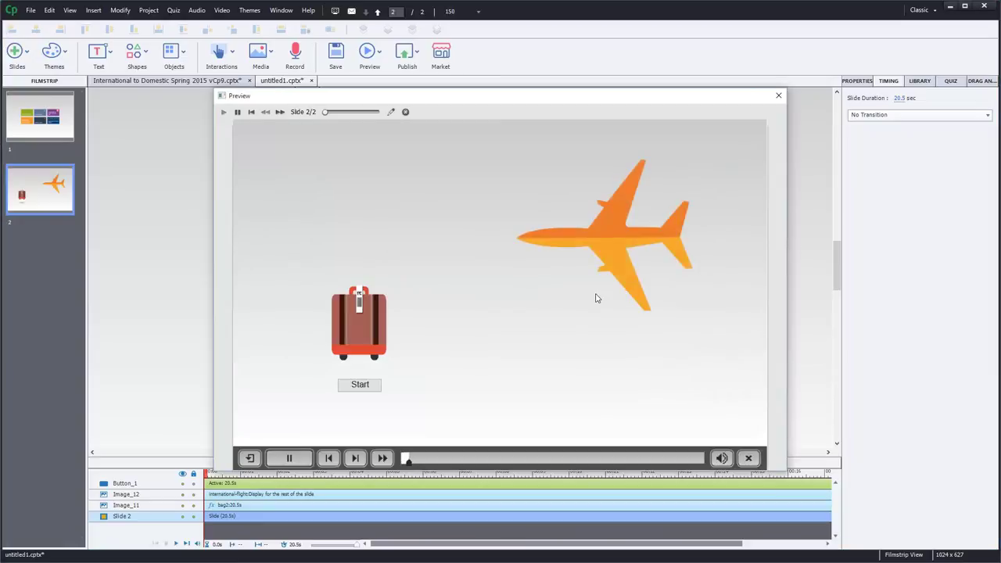
left_click(361, 390)
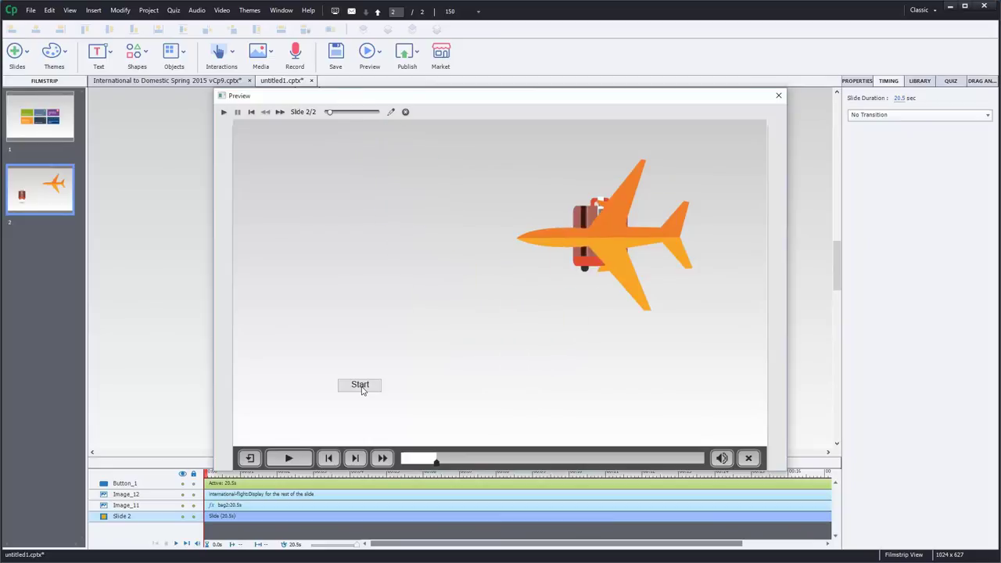
left_click(778, 95)
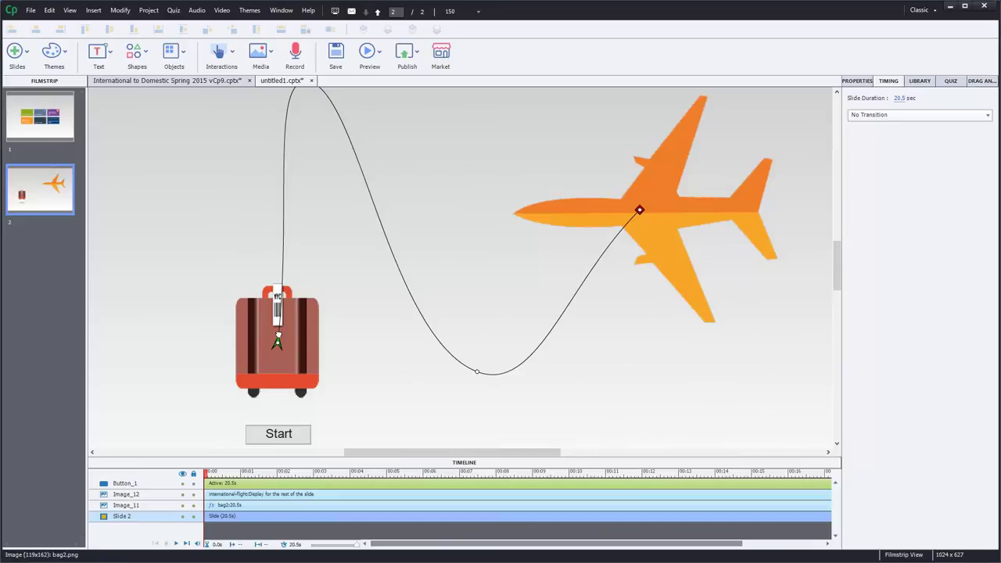
Set the Start button's On Success action to No Action to remove the suitcase's triggered effect.
left_click(278, 338)
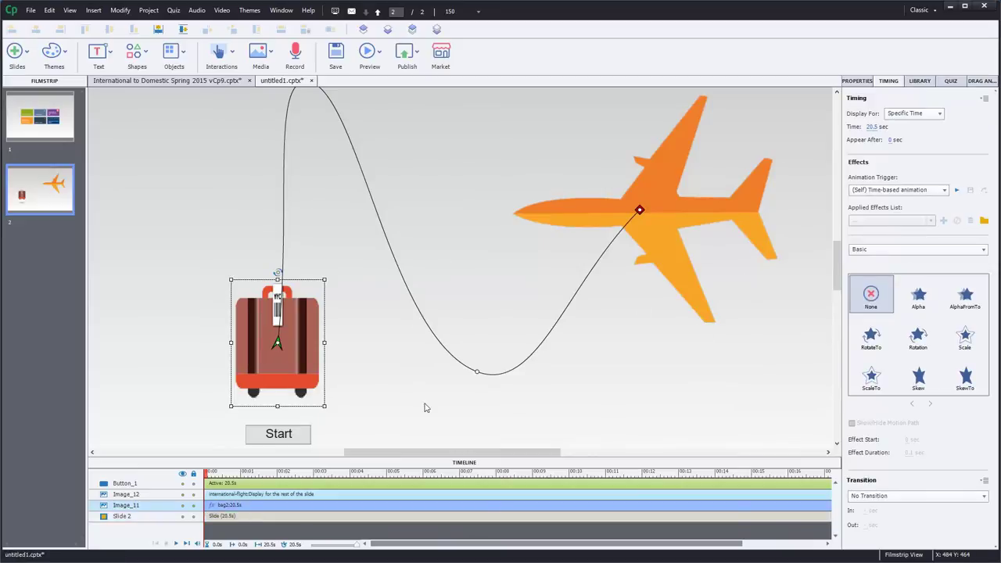
left_click(283, 437)
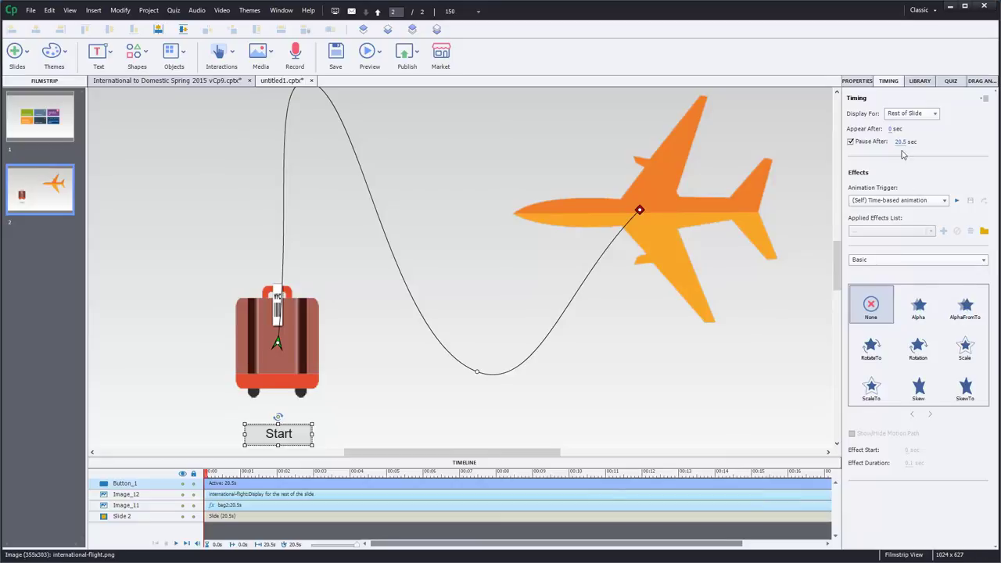
left_click(857, 80)
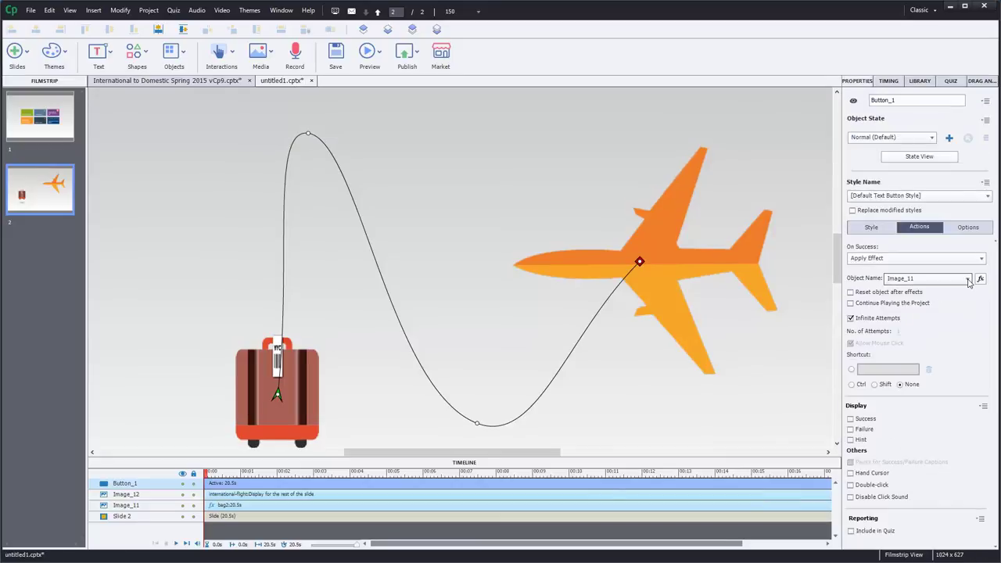
left_click(938, 259)
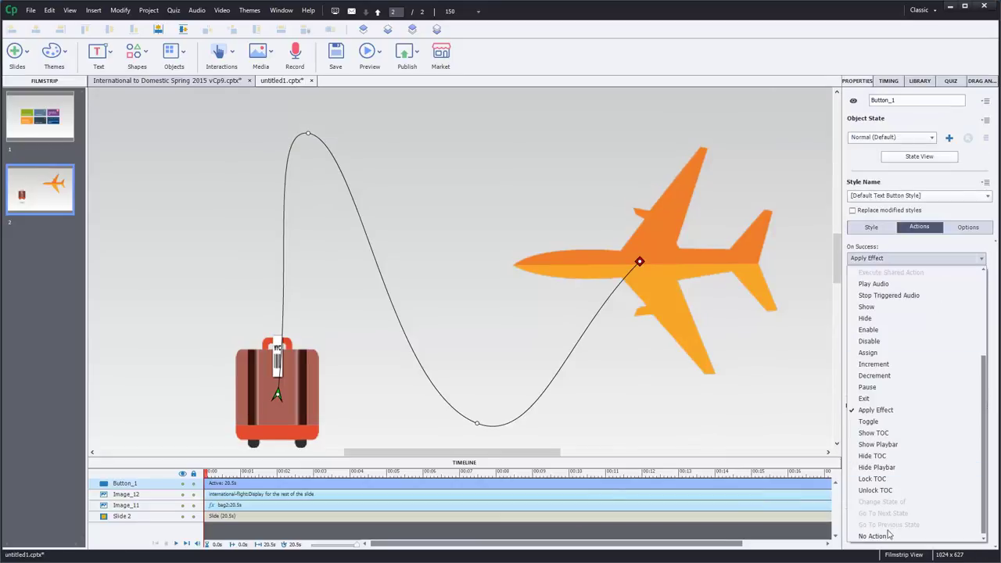
left_click(507, 399)
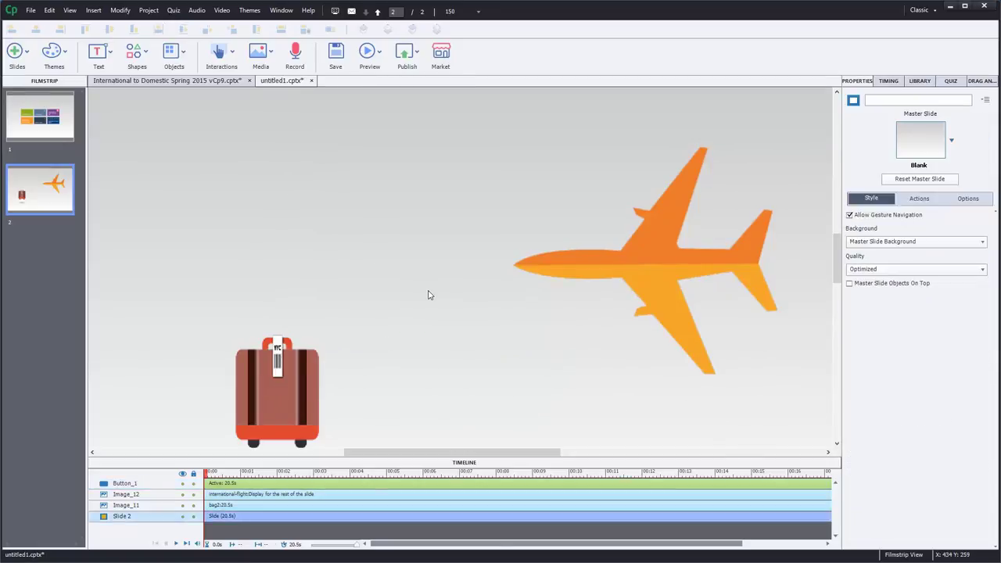
Select the suitcase image, Image_11, and show its timing and effects settings.
left_click(302, 374)
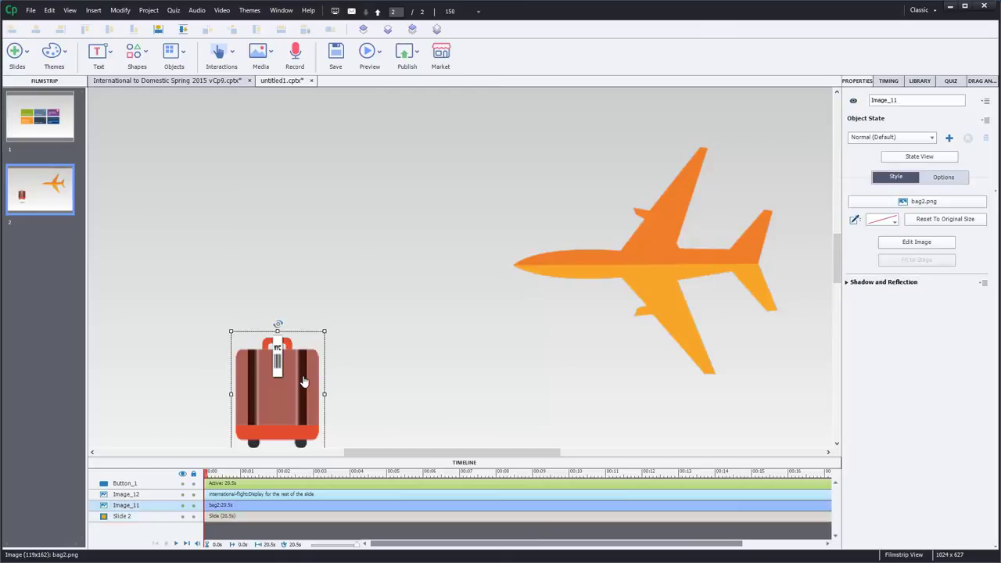
left_click(943, 178)
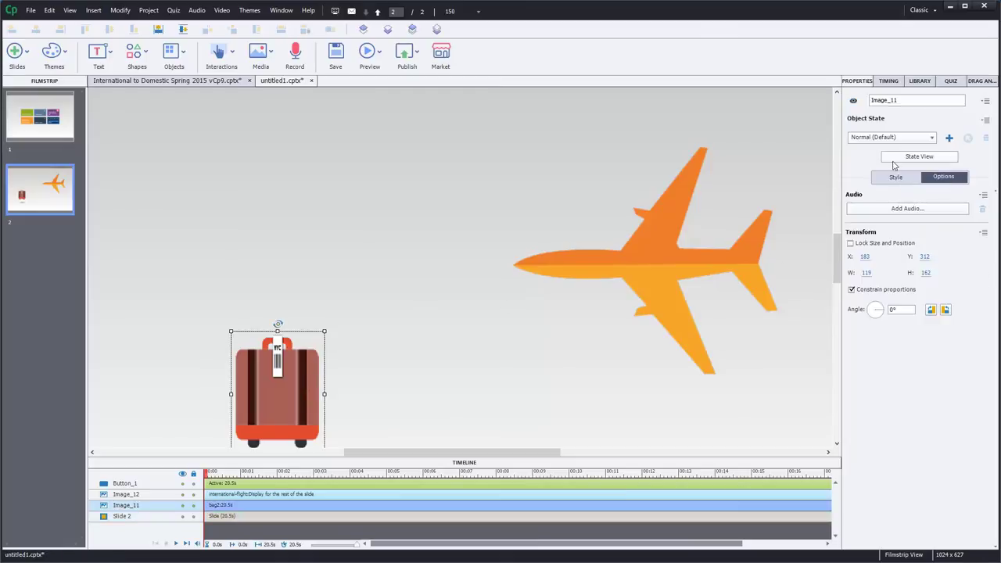
left_click(889, 81)
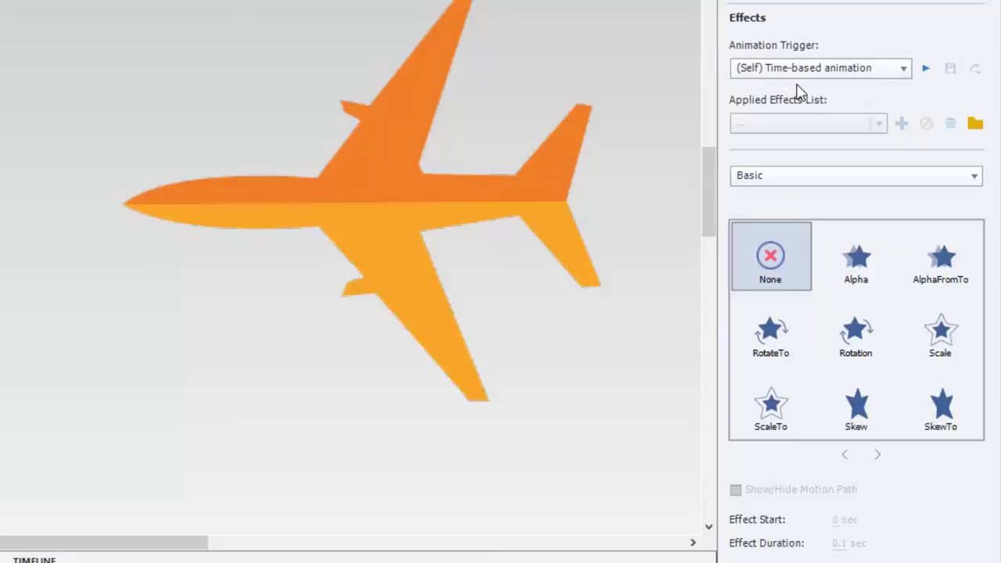
Try a short CustomScribble motion path rising from the suitcase toward the airplane and delete that effect.
left_click(797, 175)
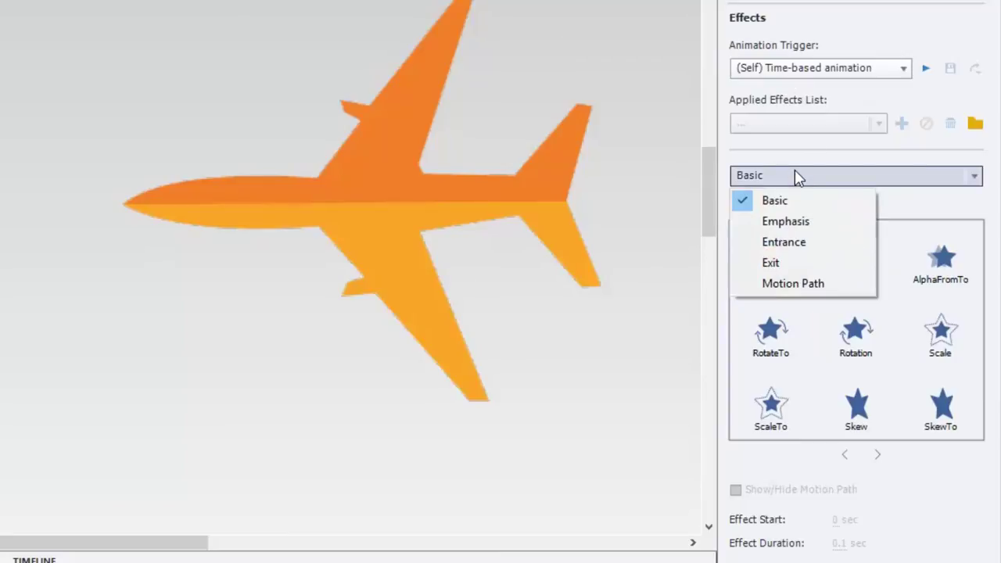
left_click(791, 277)
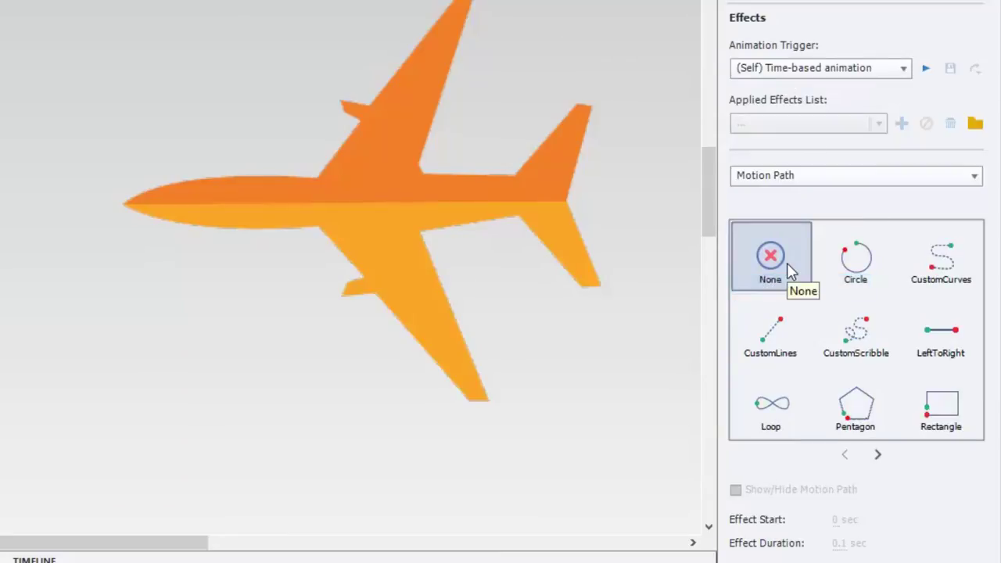
left_click(863, 338)
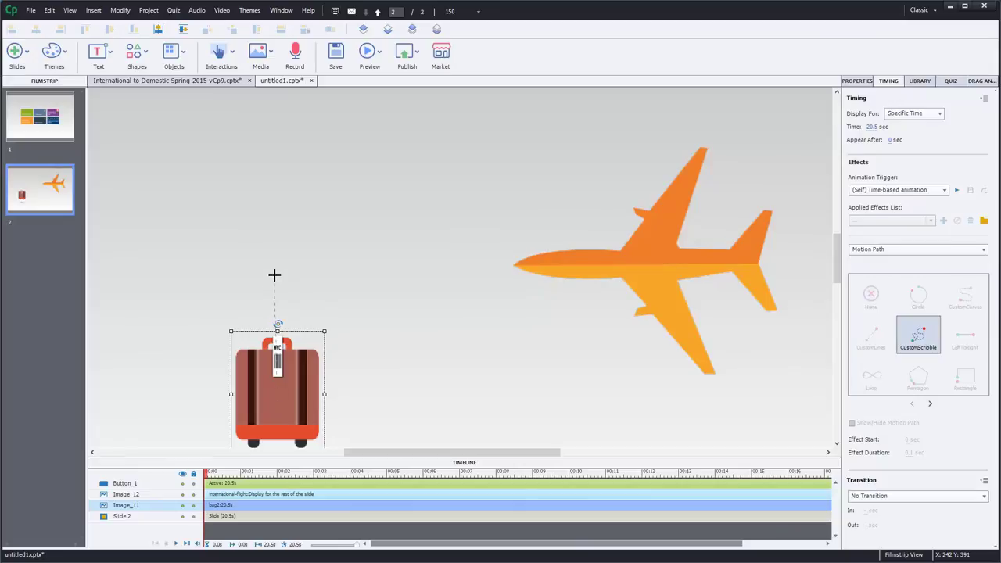
mouse_move(275, 275)
left_mouse_down()
mouse_move(302, 237)
mouse_move(354, 213)
left_mouse_up()
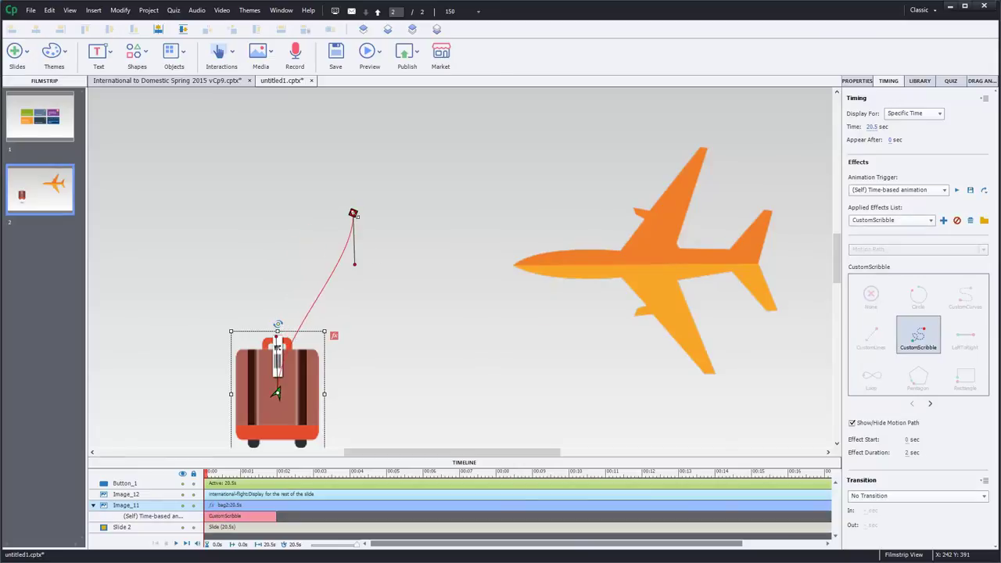
left_click(743, 410)
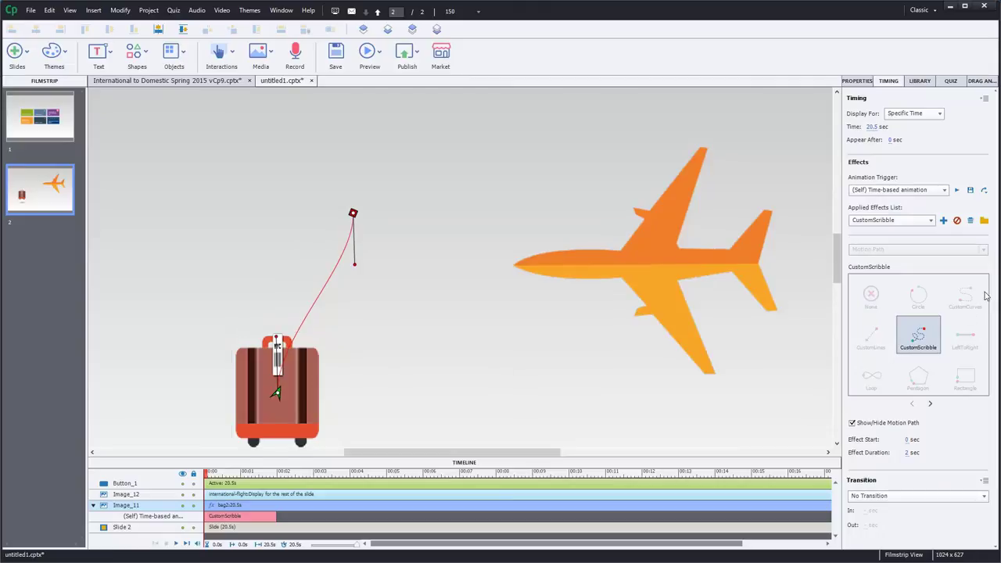
left_click(971, 220)
left_click(519, 306)
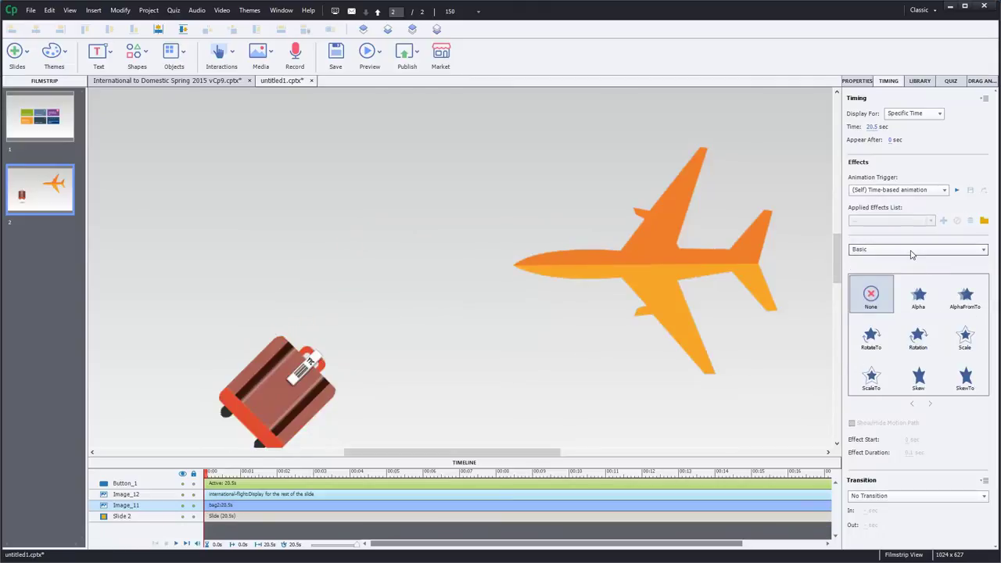
Draw a long, looping CustomScribble motion path from the suitcase onto the airplane and delete that effect.
left_click(910, 250)
left_click(899, 308)
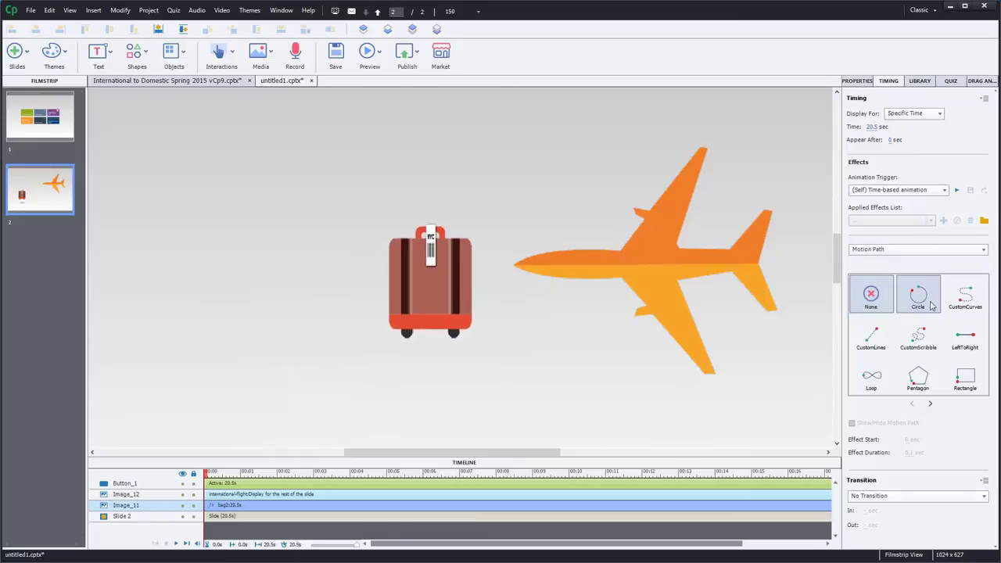
left_click(920, 337)
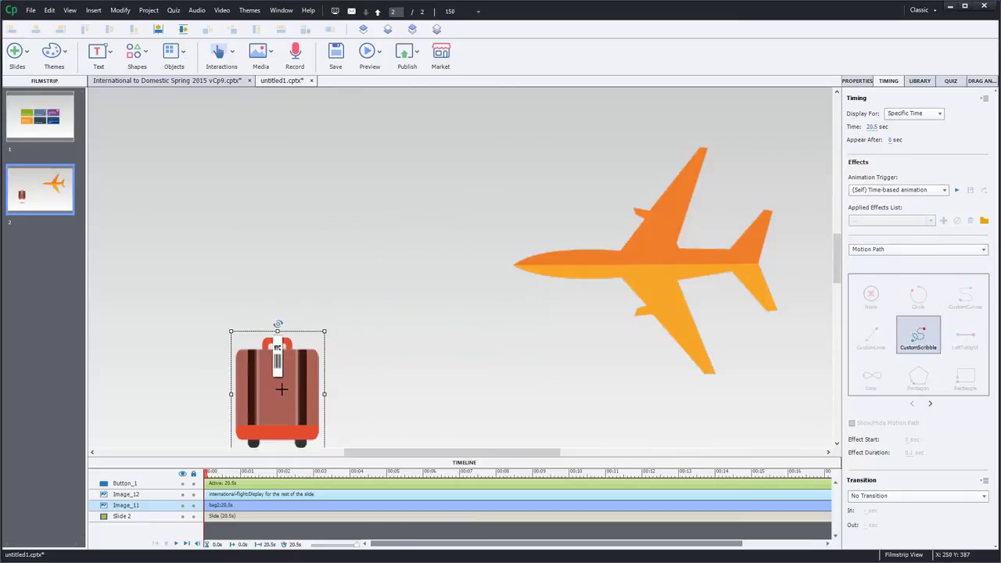
mouse_move(279, 359)
left_mouse_down()
mouse_move(214, 205)
mouse_move(303, 181)
left_mouse_up()
mouse_move(375, 212)
left_mouse_down()
mouse_move(402, 149)
mouse_move(391, 275)
left_mouse_up()
left_click_drag(435, 376, 448, 197)
left_click_drag(536, 399, 664, 381)
left_click_drag(522, 238, 613, 276)
left_click_drag(658, 263, 662, 269)
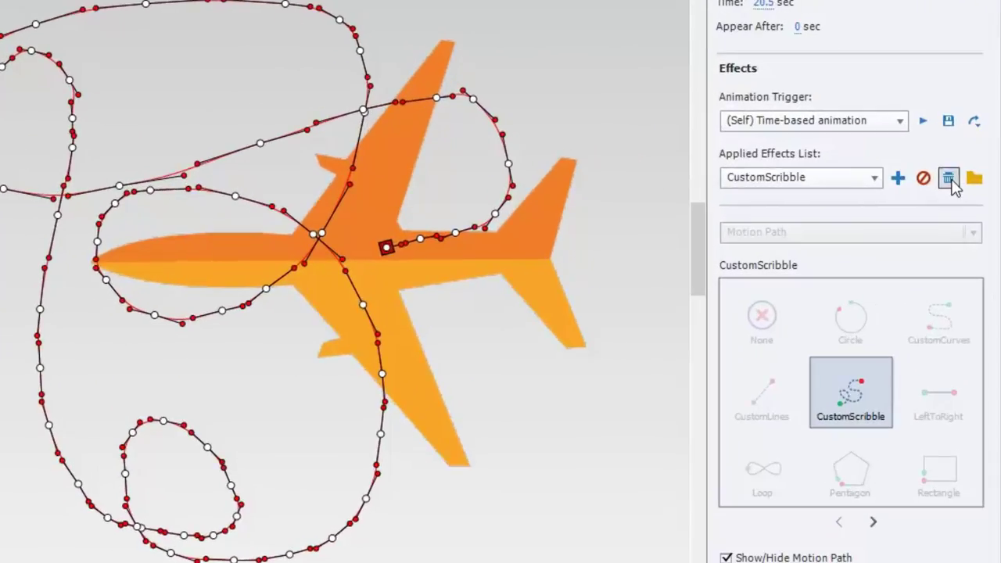
left_click(969, 221)
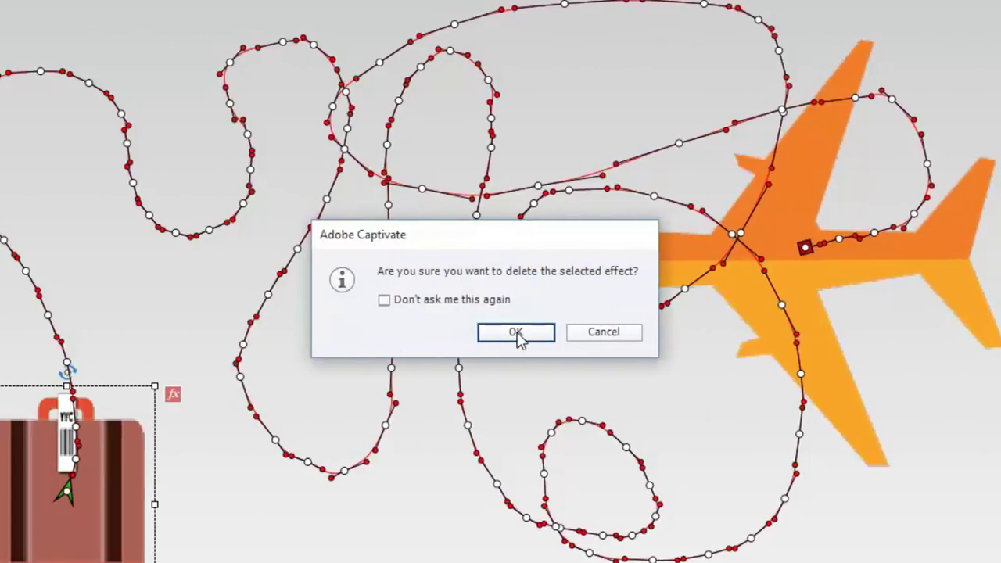
left_click(516, 332)
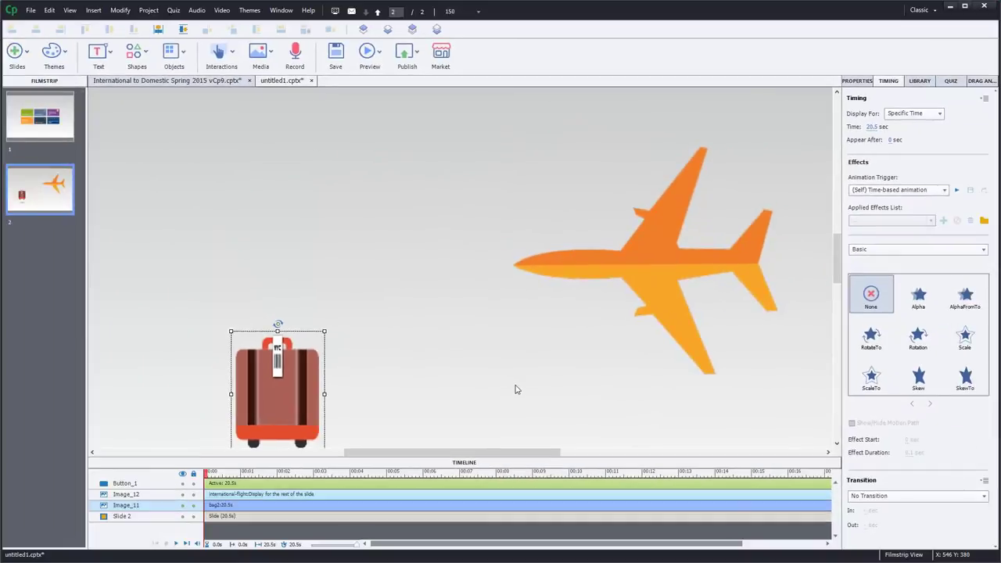
Give the suitcase a time-based CustomLines motion path that zigzags in straight segments and ends on the airplane.
left_click(881, 251)
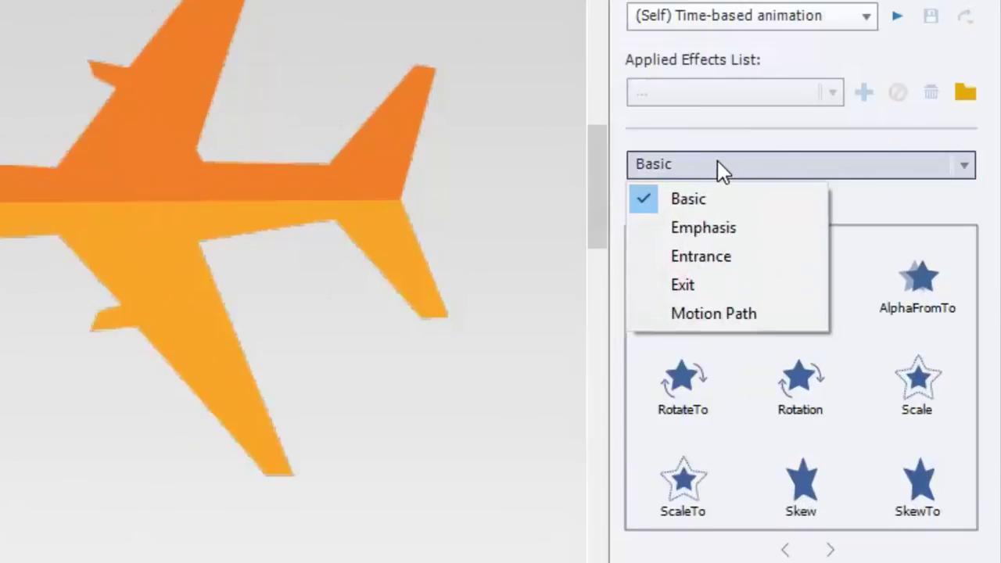
left_click(735, 312)
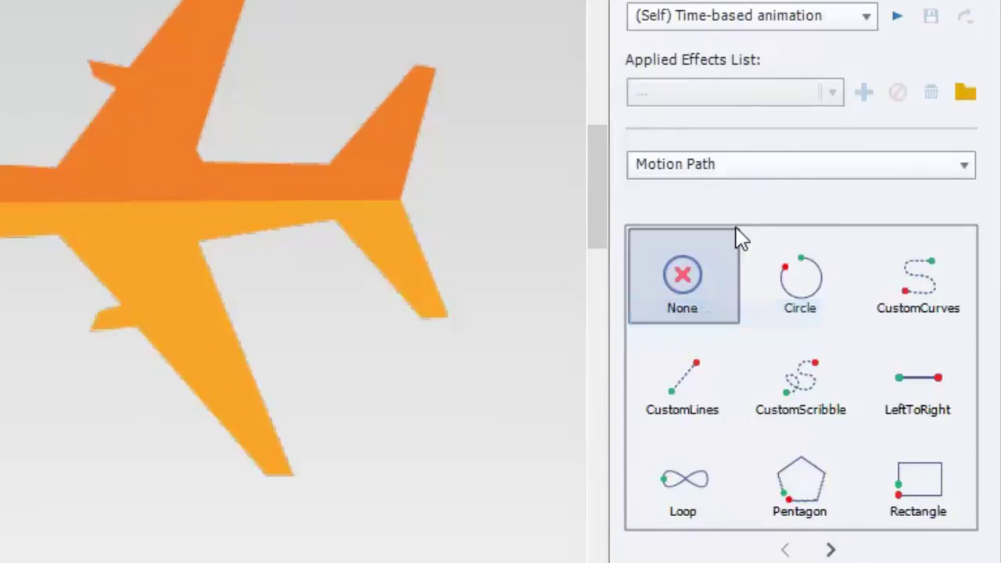
left_click(684, 406)
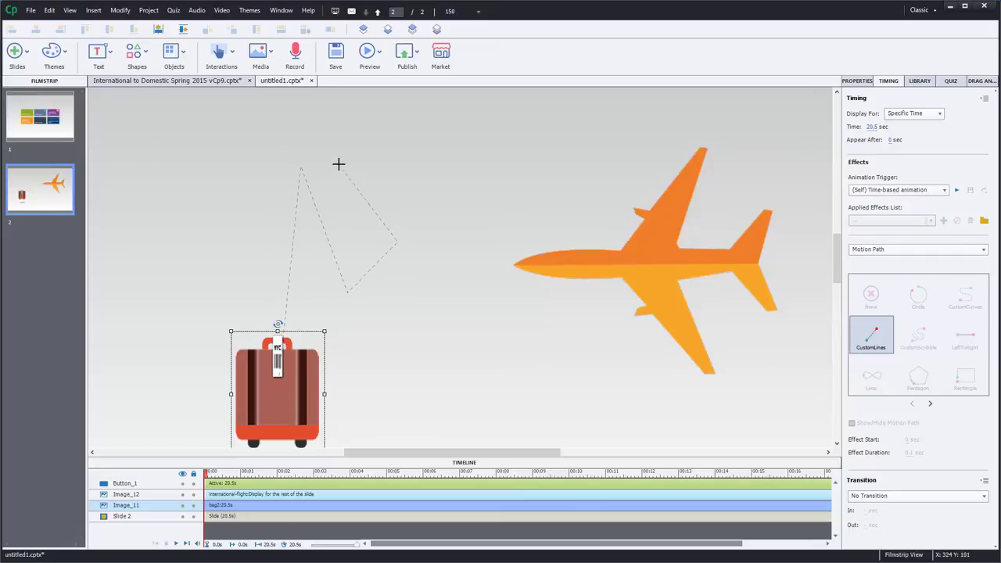
left_click(397, 118)
left_click(524, 177)
double_click(664, 265)
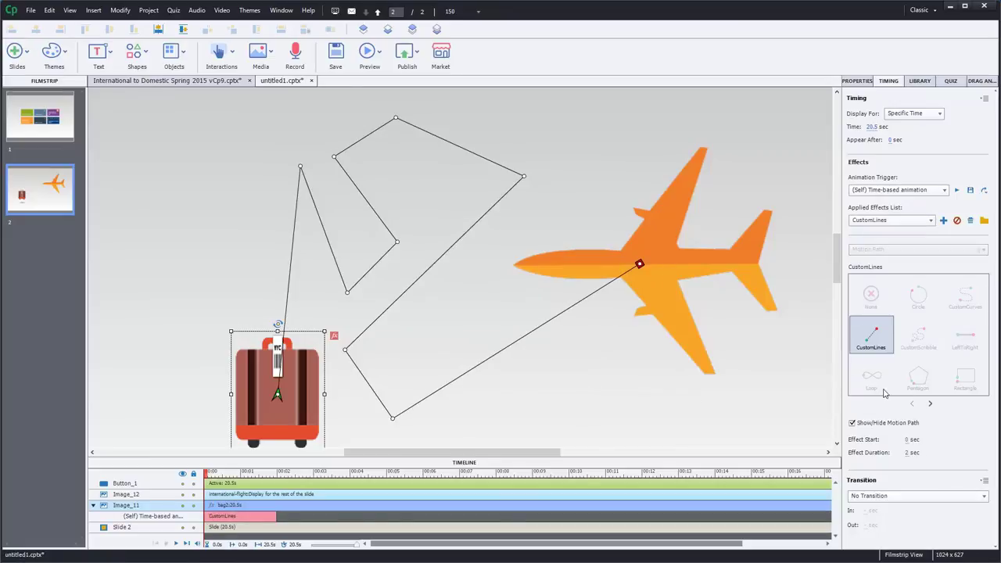
Preview the suitcase's movement along the CustomLines path and deselect the suitcase.
mouse_move(874, 342)
left_click(874, 341)
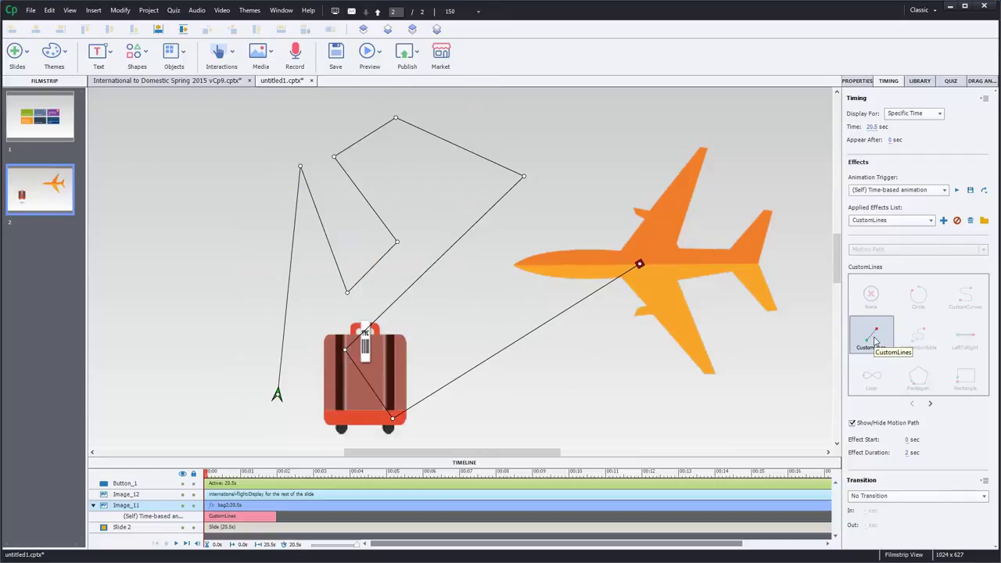
left_click(593, 443)
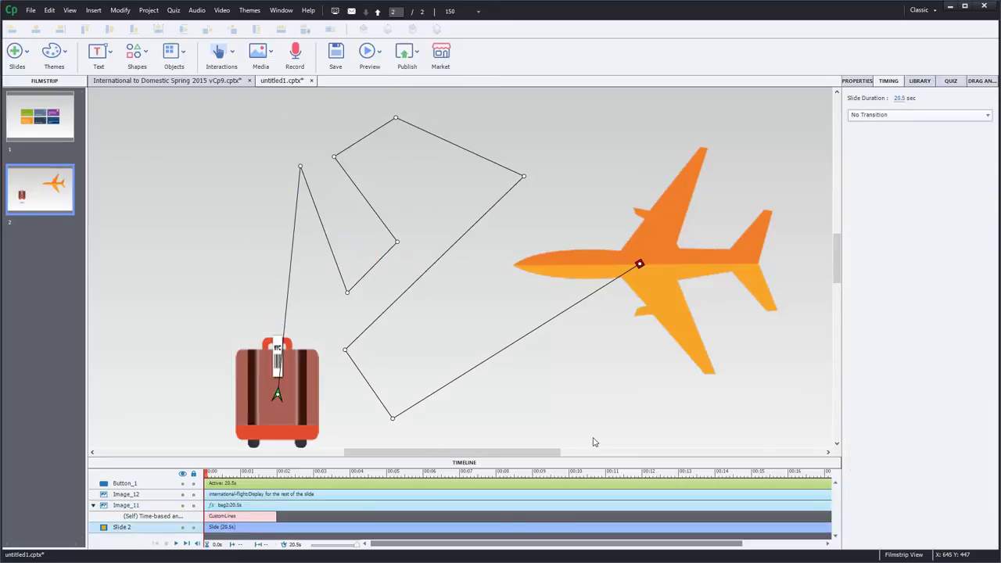